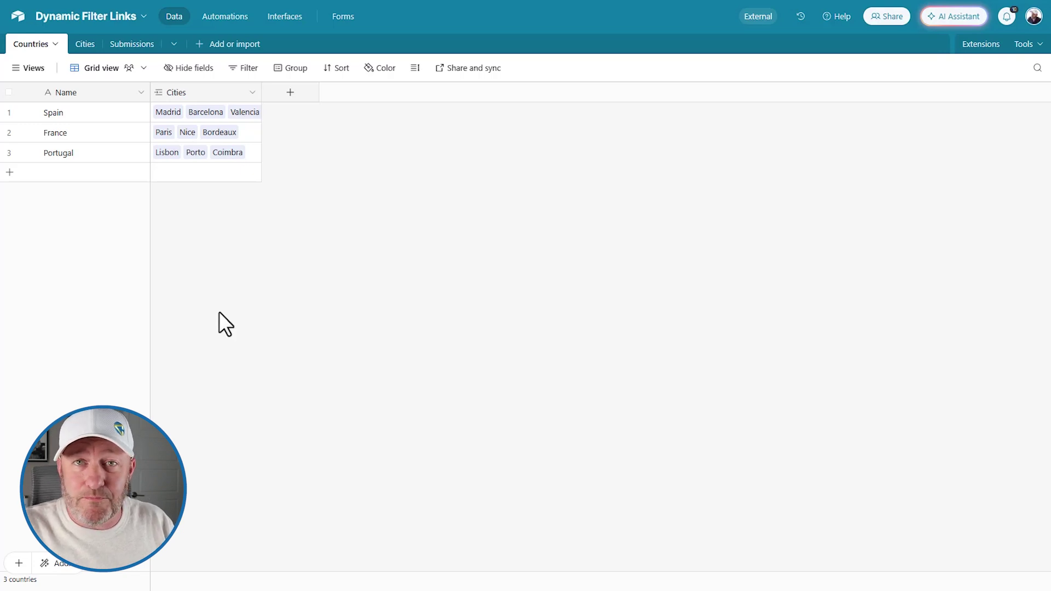
# Compare the Countries table with Cities (three cities each for France, Portugal, Spain), ending on Submissions.
pyautogui.click(92, 48)
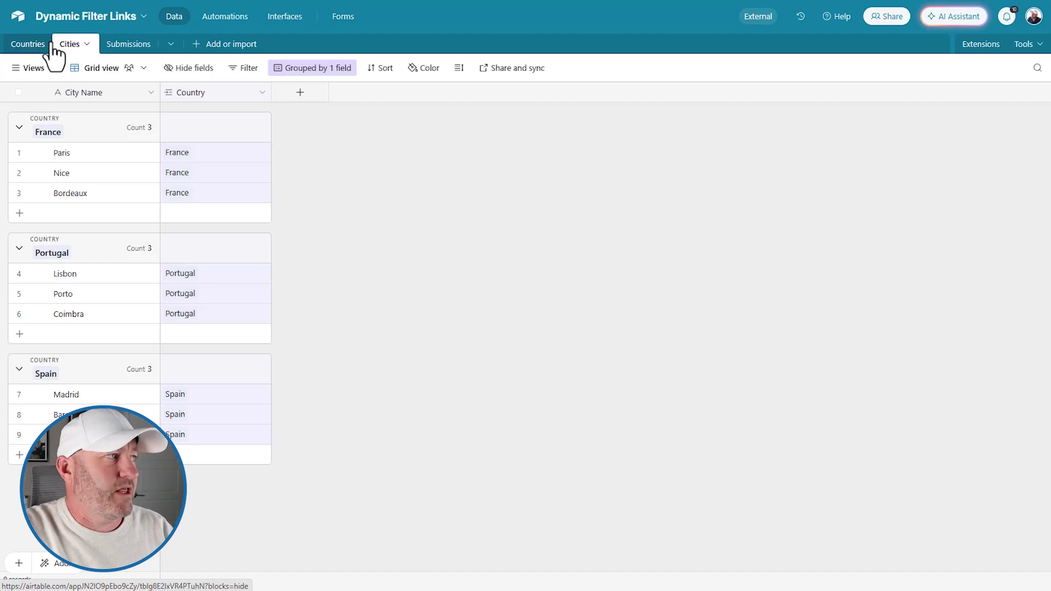
pyautogui.click(29, 44)
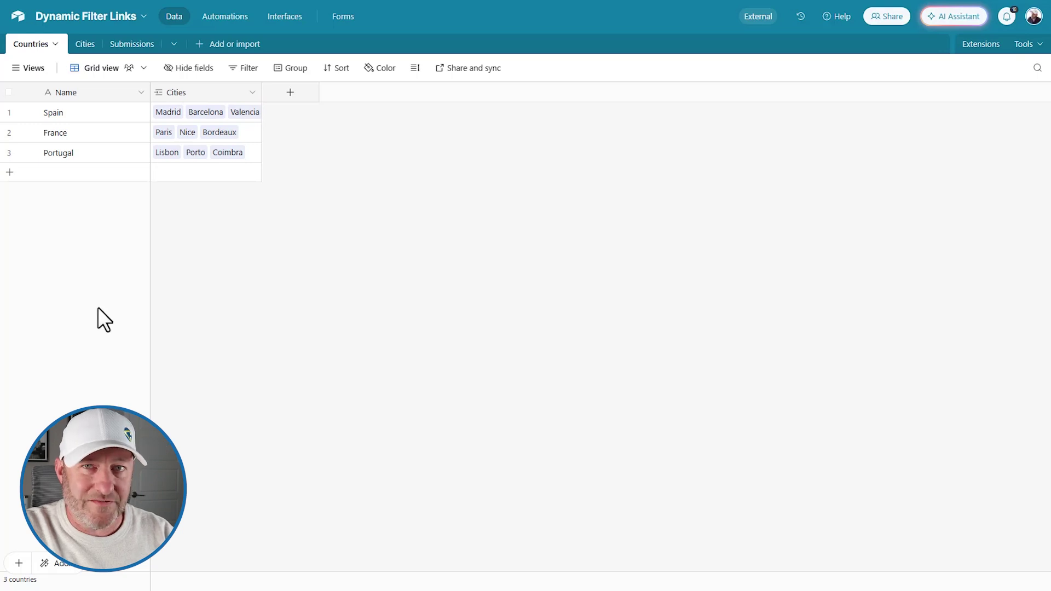
pyautogui.click(91, 48)
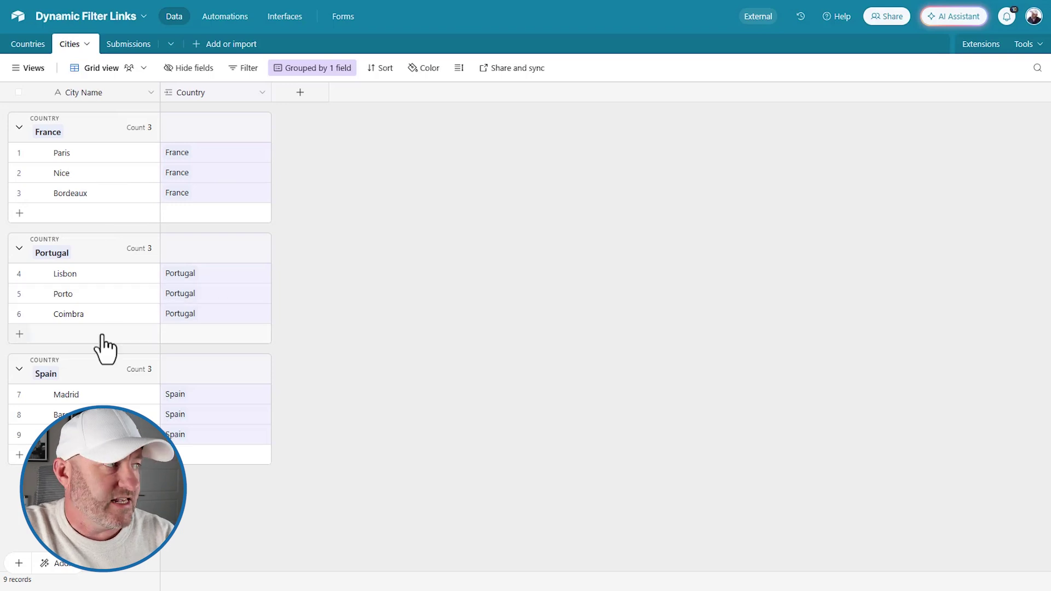
pyautogui.click(131, 46)
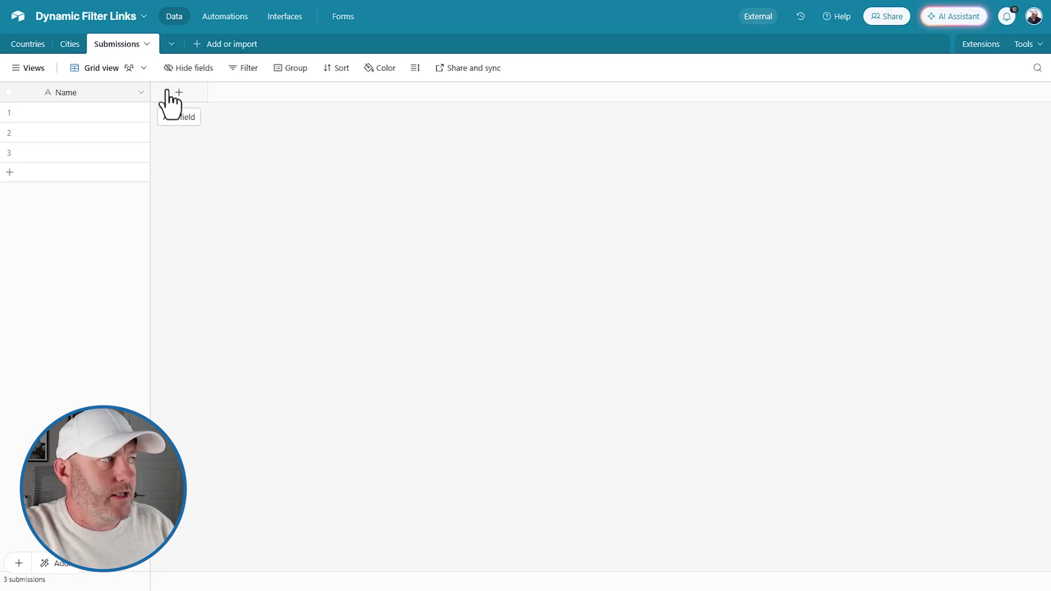
pyautogui.click(69, 47)
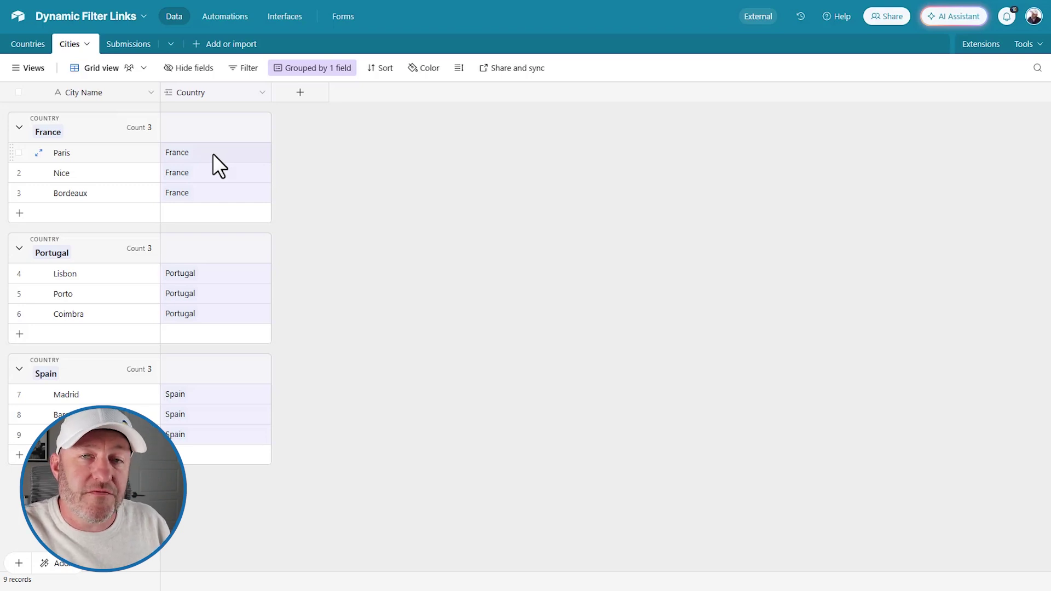
pyautogui.click(124, 47)
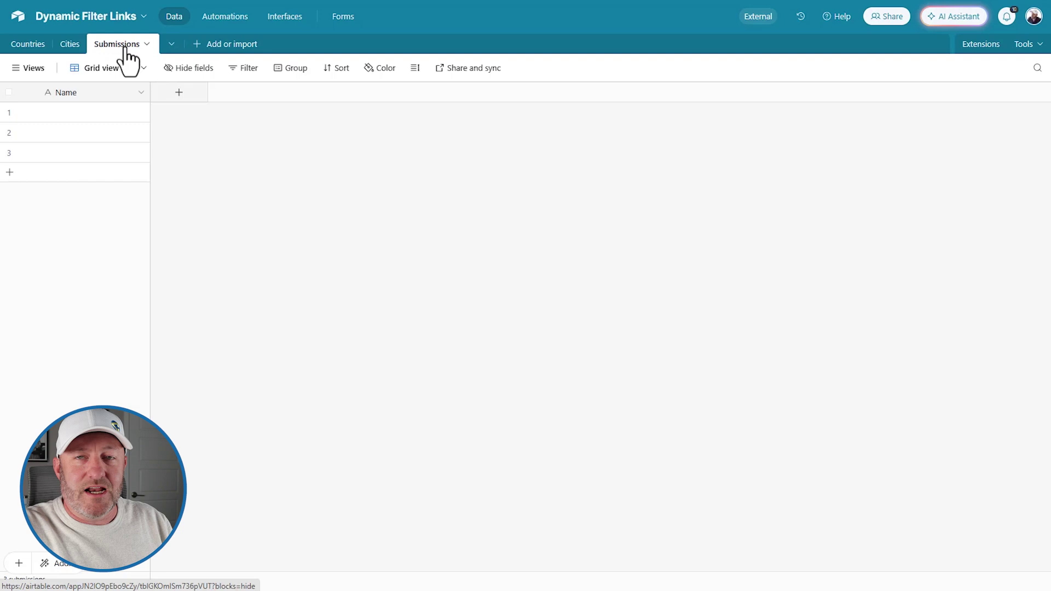
# Add a Countries link field to Submissions that allows only one linked record.
pyautogui.click(180, 93)
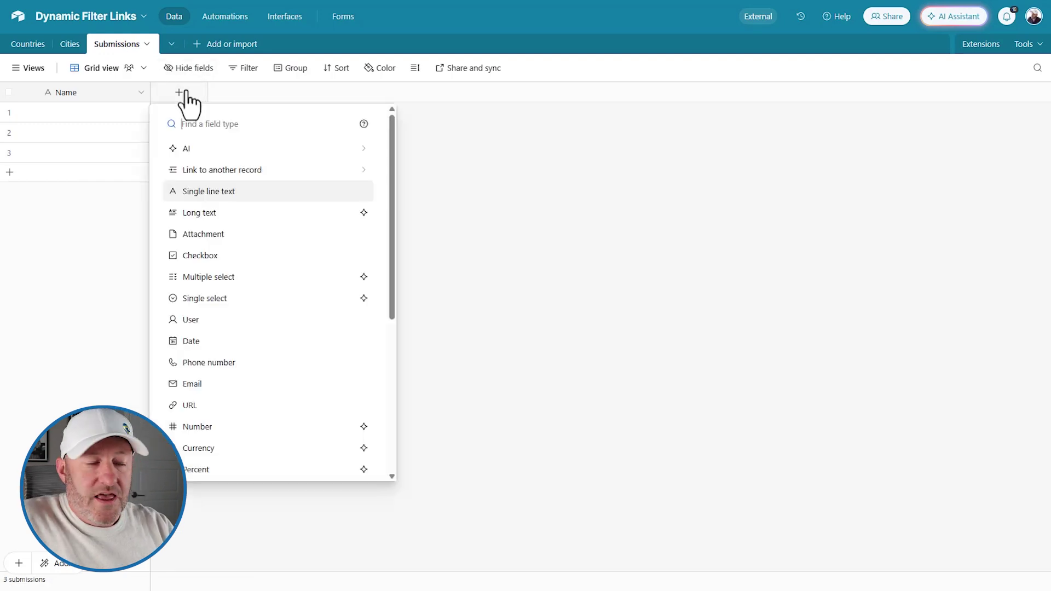
pyautogui.write('Count')
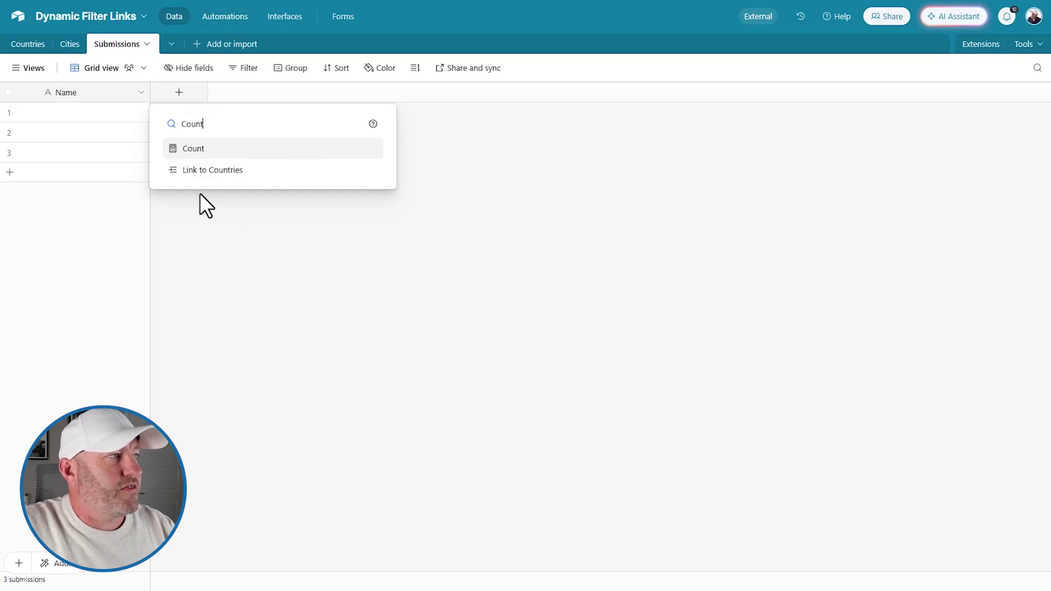
pyautogui.click(206, 174)
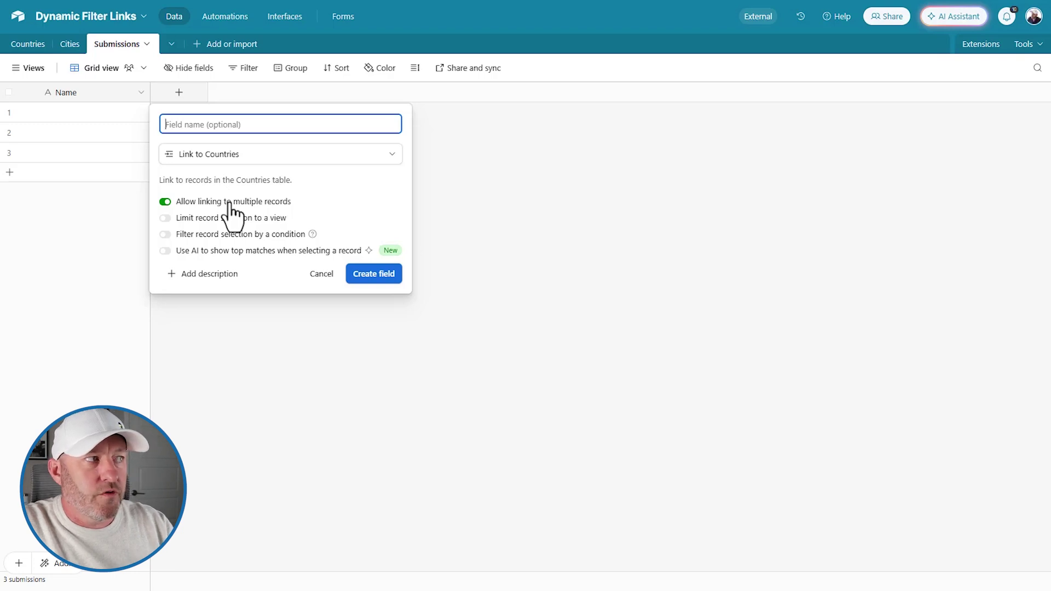
pyautogui.click(230, 203)
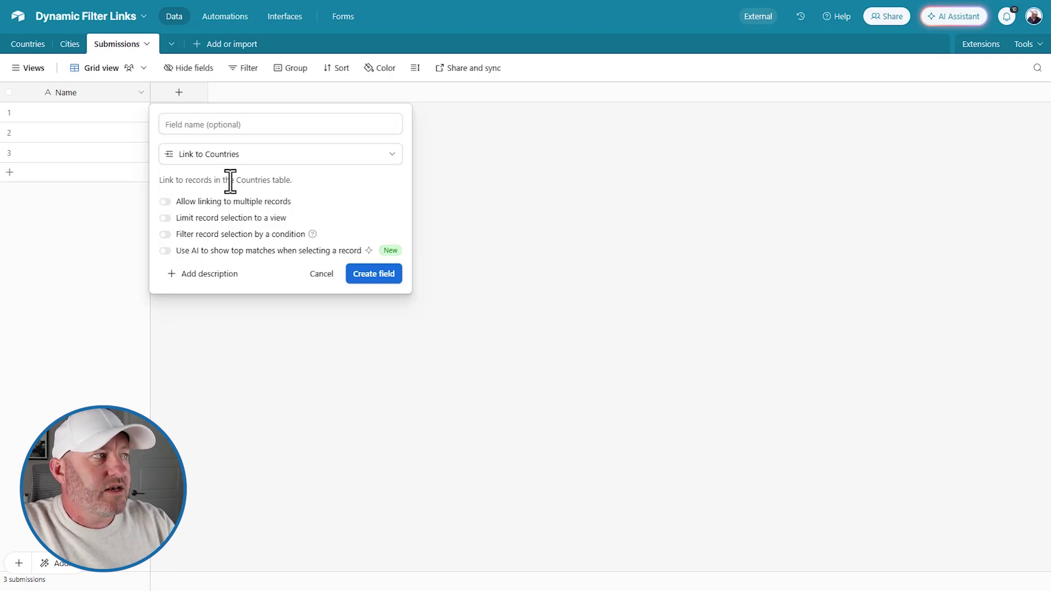
pyautogui.click(378, 274)
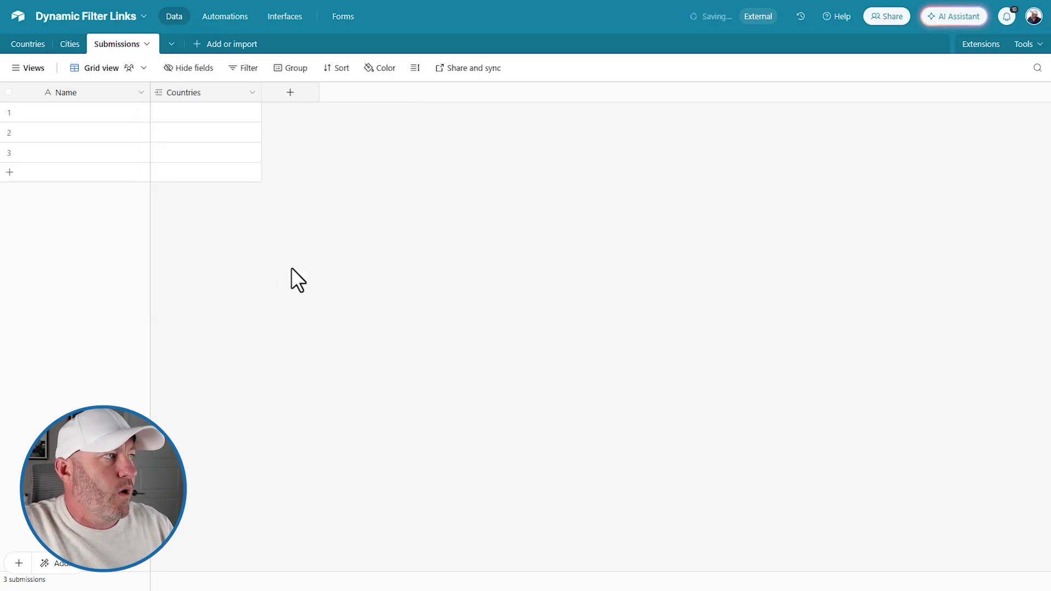
# Add a Cities link field to Submissions that allows only one linked record.
pyautogui.click(284, 98)
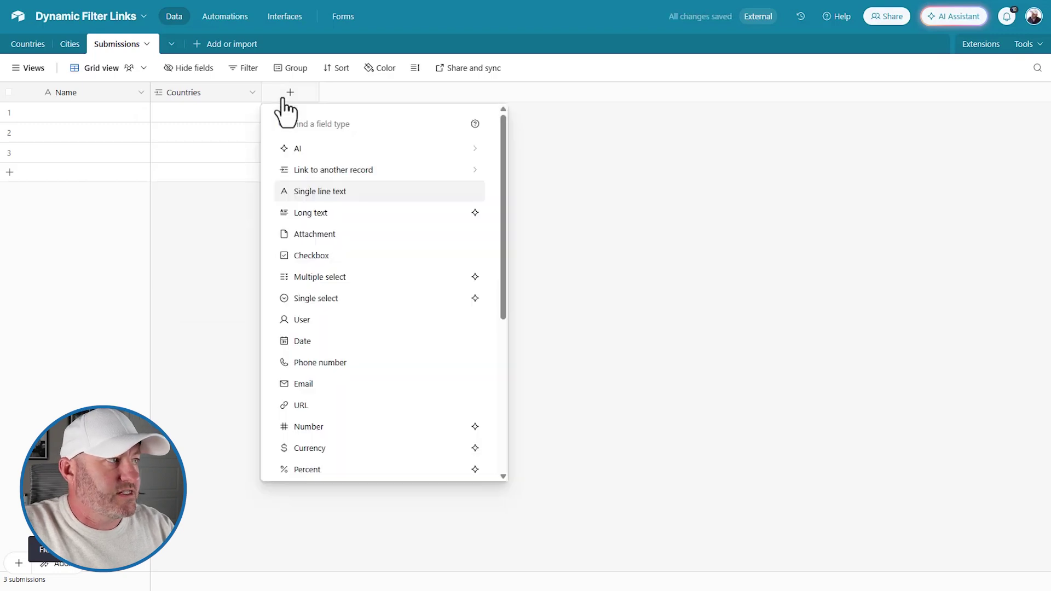
pyautogui.write('cit')
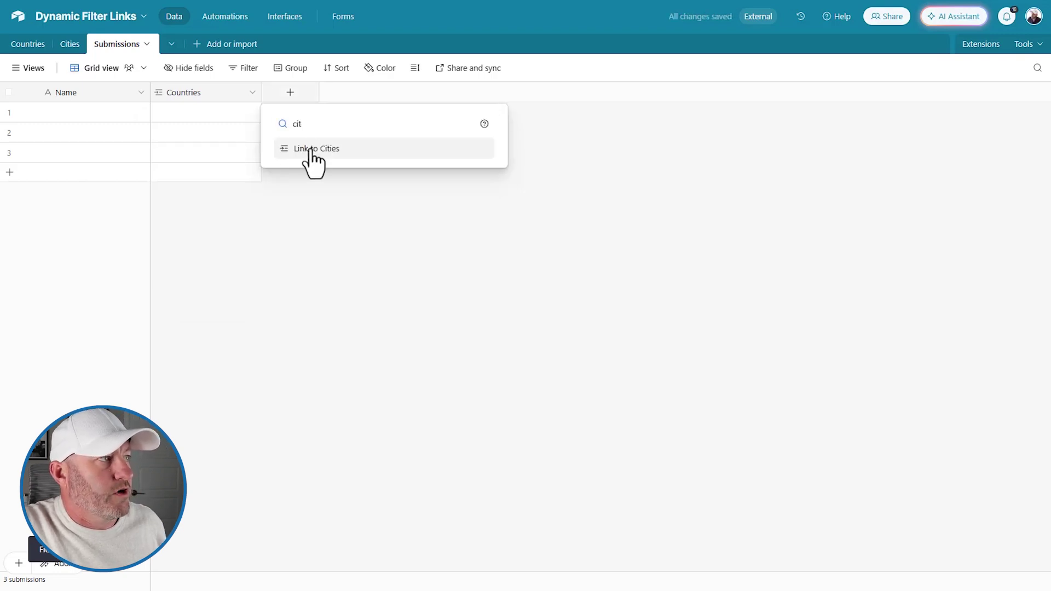
pyautogui.click(309, 149)
pyautogui.click(312, 202)
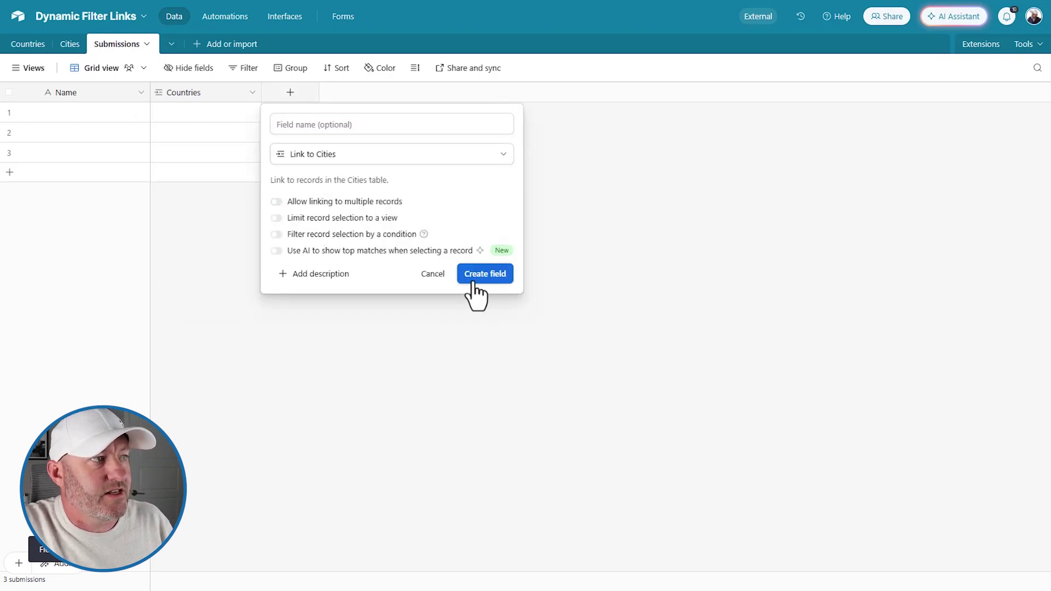
pyautogui.click(475, 274)
pyautogui.click(164, 114)
# Link Spain to the first submission's Countries and try Barcelona in its Cities.
pyautogui.click(161, 113)
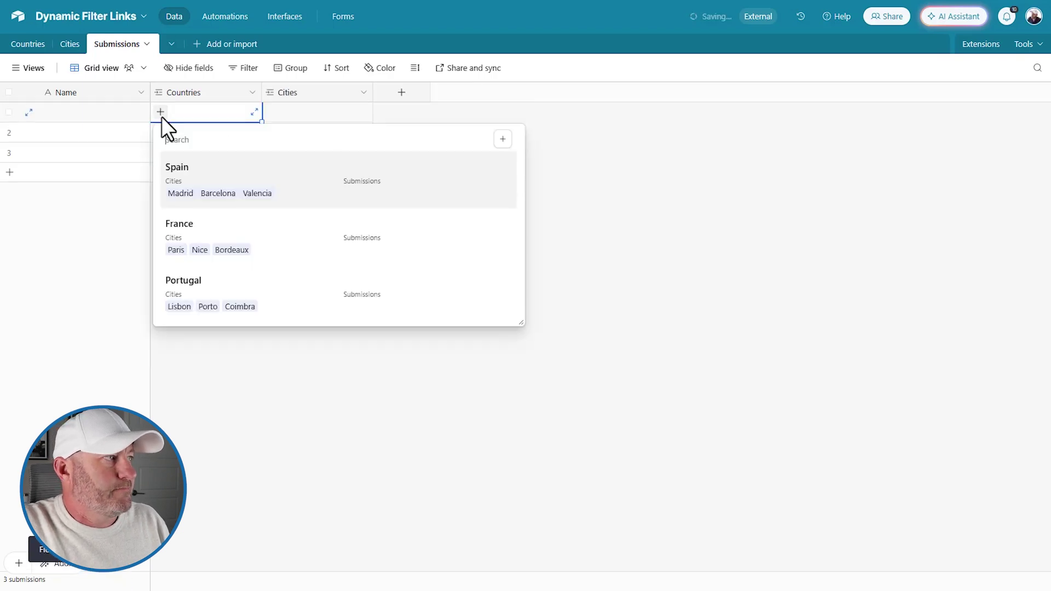
pyautogui.click(183, 176)
pyautogui.click(269, 115)
pyautogui.click(270, 113)
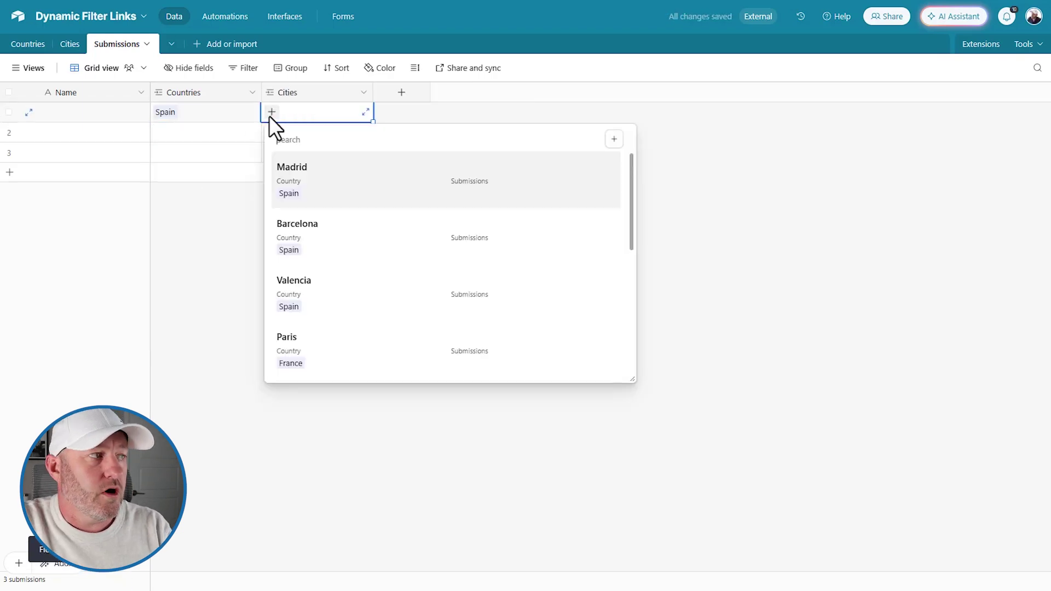
pyautogui.scroll(-5, 335, 203)
pyautogui.scroll(5, 340, 268)
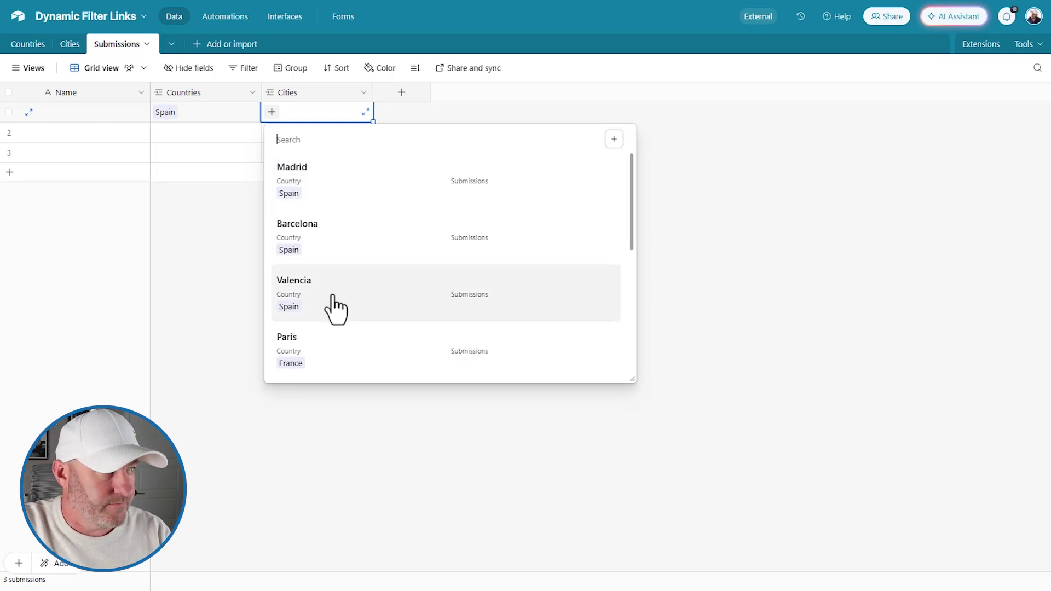
pyautogui.click(343, 230)
pyautogui.click(393, 152)
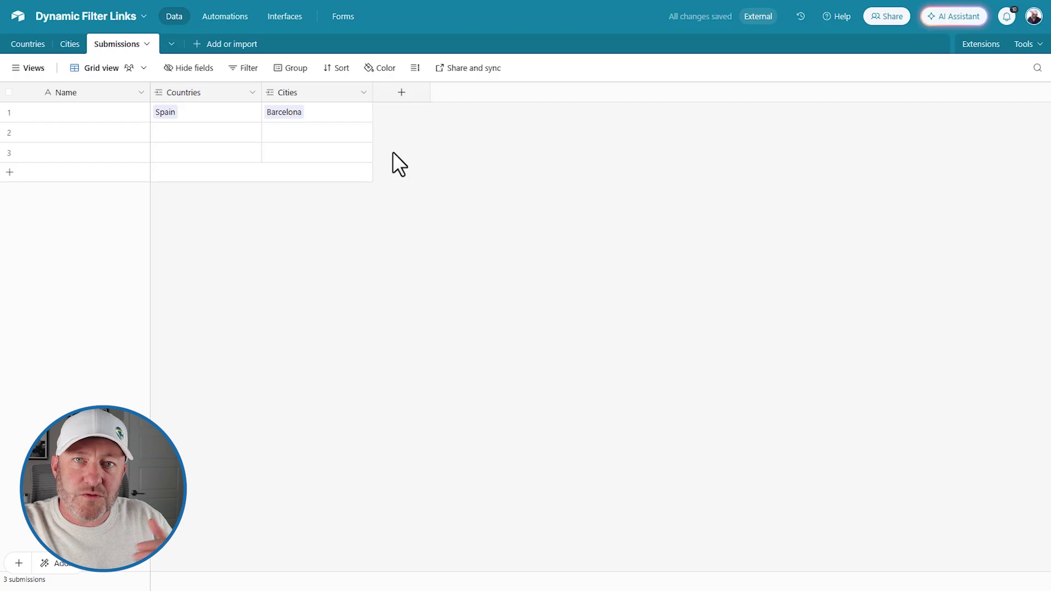
# Remove Barcelona, then link and remove Paris, leaving the first row's city empty.
pyautogui.click(315, 109)
pyautogui.click(306, 113)
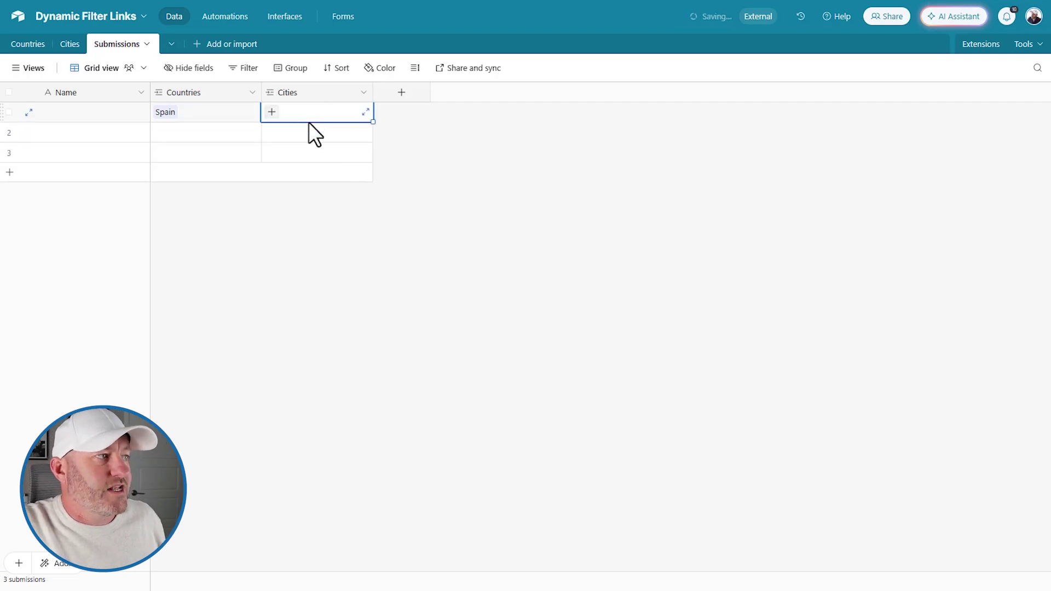
pyautogui.click(271, 112)
pyautogui.scroll(-3, 300, 246)
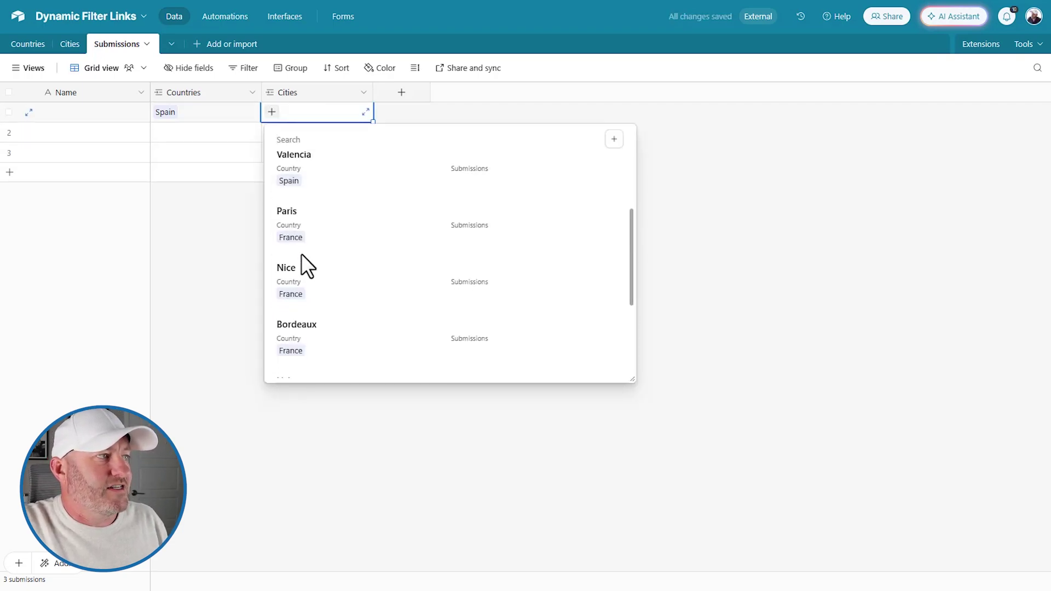
pyautogui.click(304, 232)
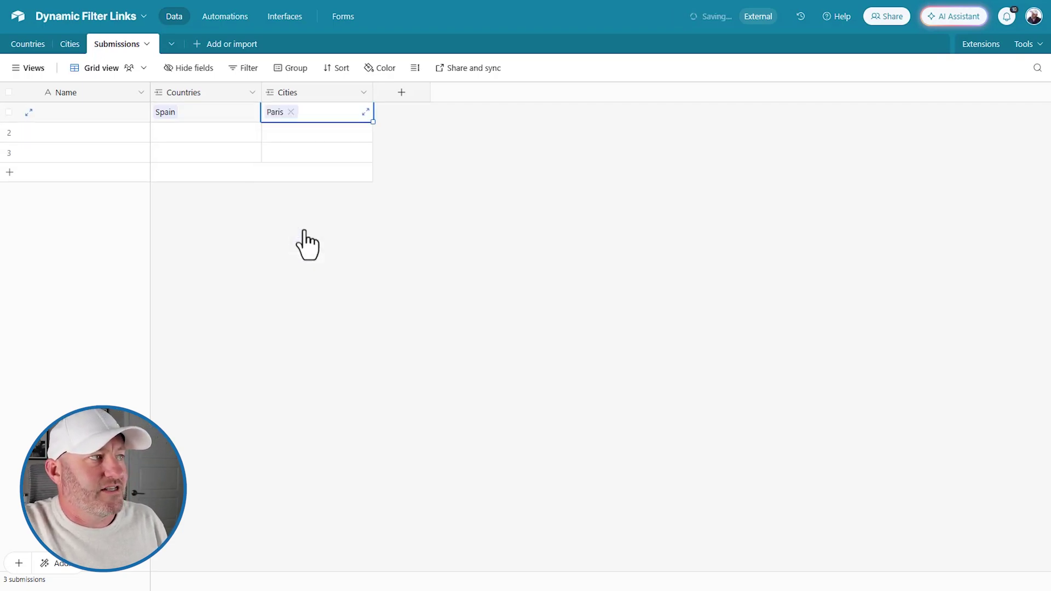
pyautogui.click(291, 112)
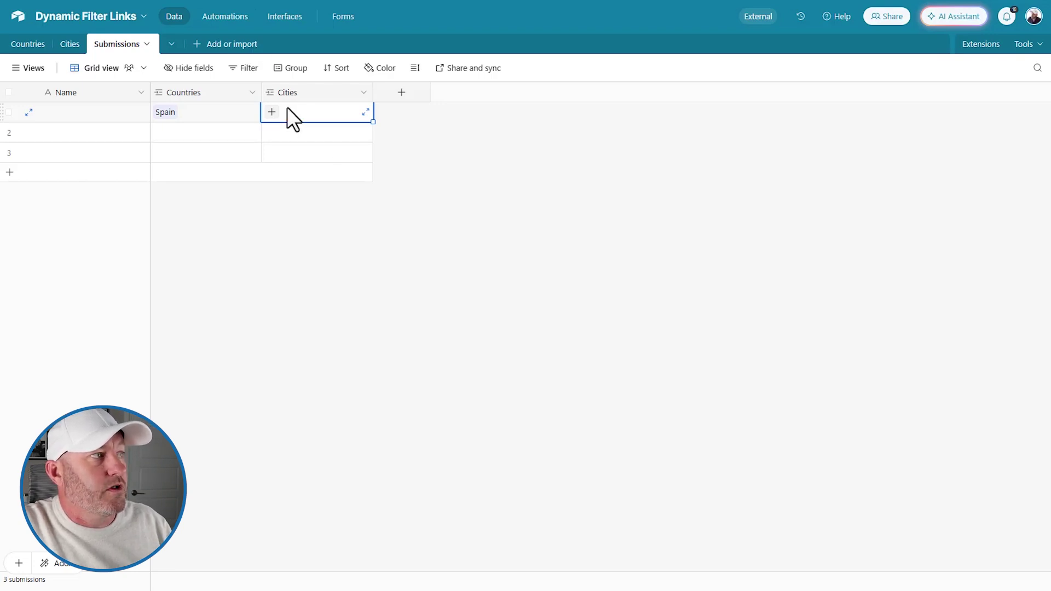
# Turn on record-selection filtering in the Cities field with a condition based on this record's fields.
pyautogui.doubleClick(324, 99)
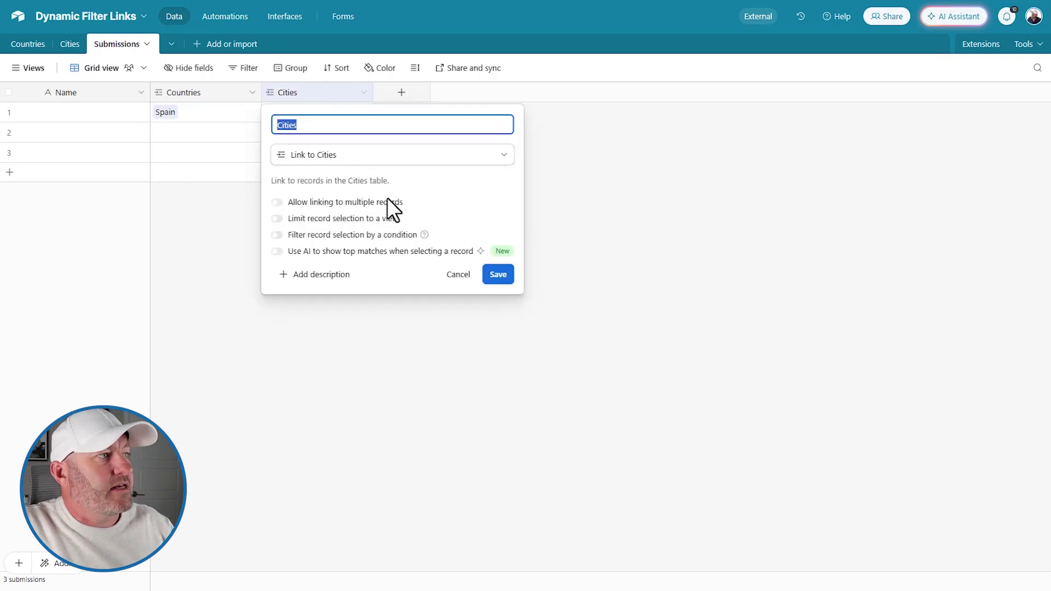
pyautogui.click(348, 237)
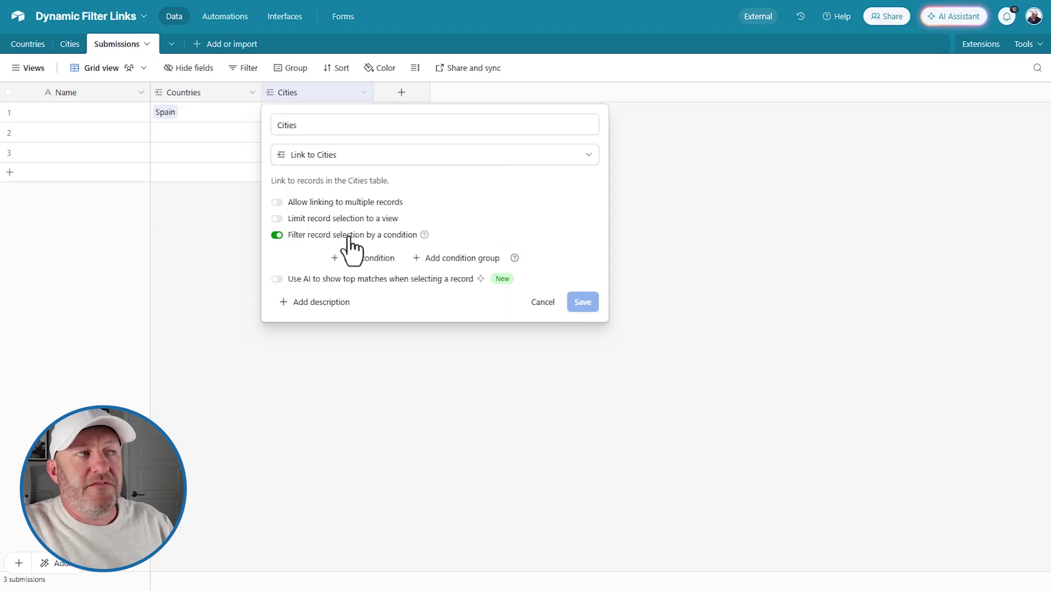
pyautogui.click(372, 258)
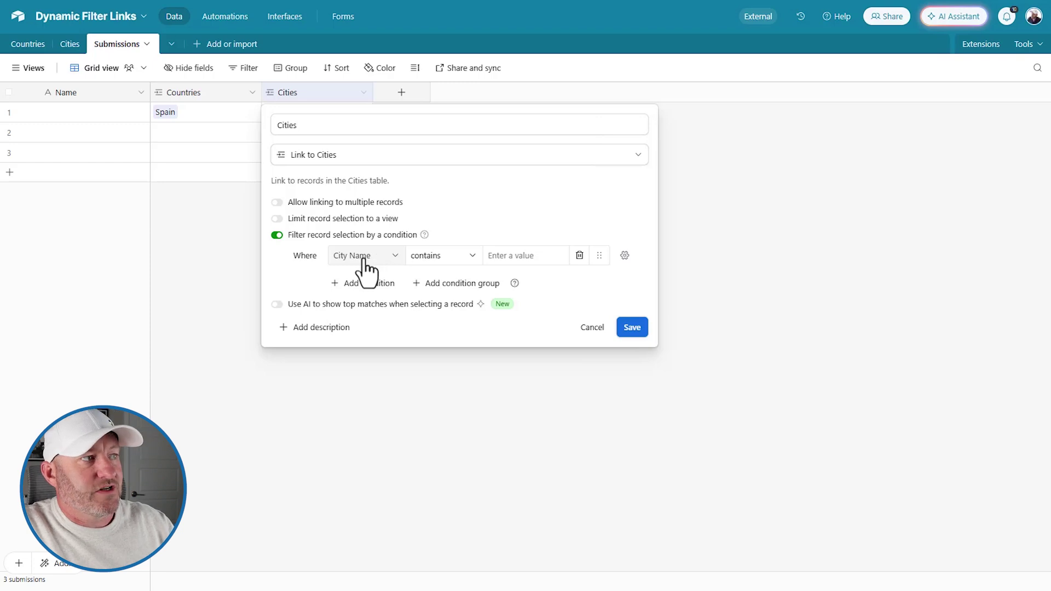
pyautogui.click(500, 258)
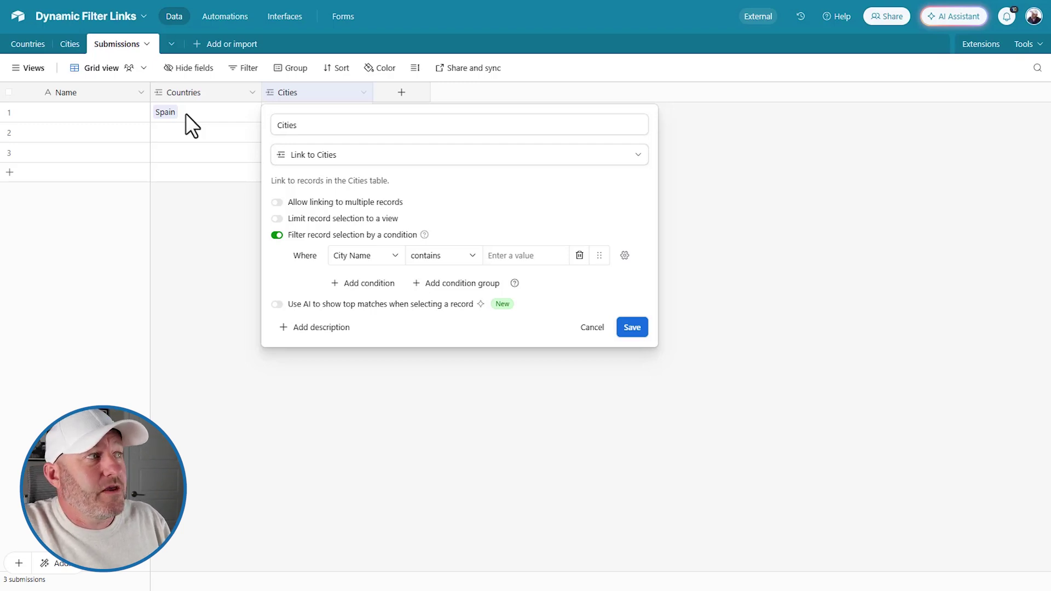
pyautogui.click(625, 257)
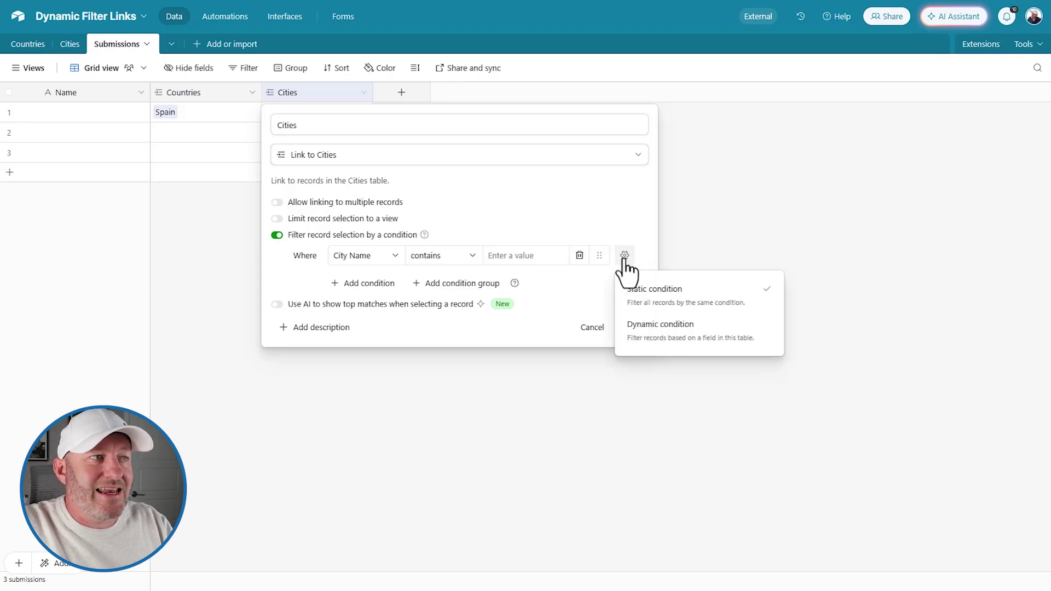
pyautogui.click(658, 328)
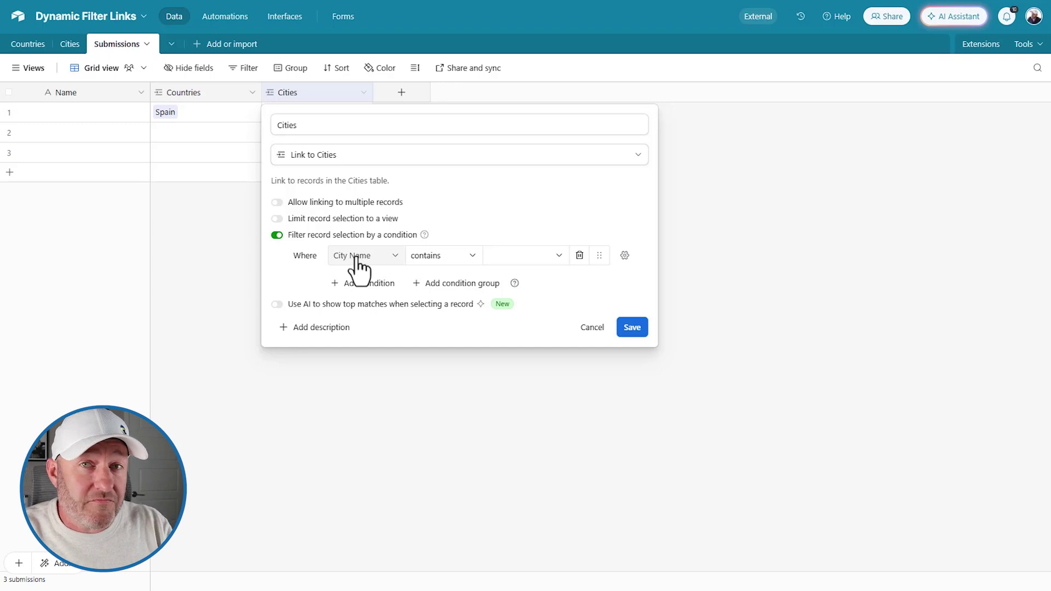
# Save the Cities field change and confirm it despite the dependency warning.
pyautogui.click(69, 45)
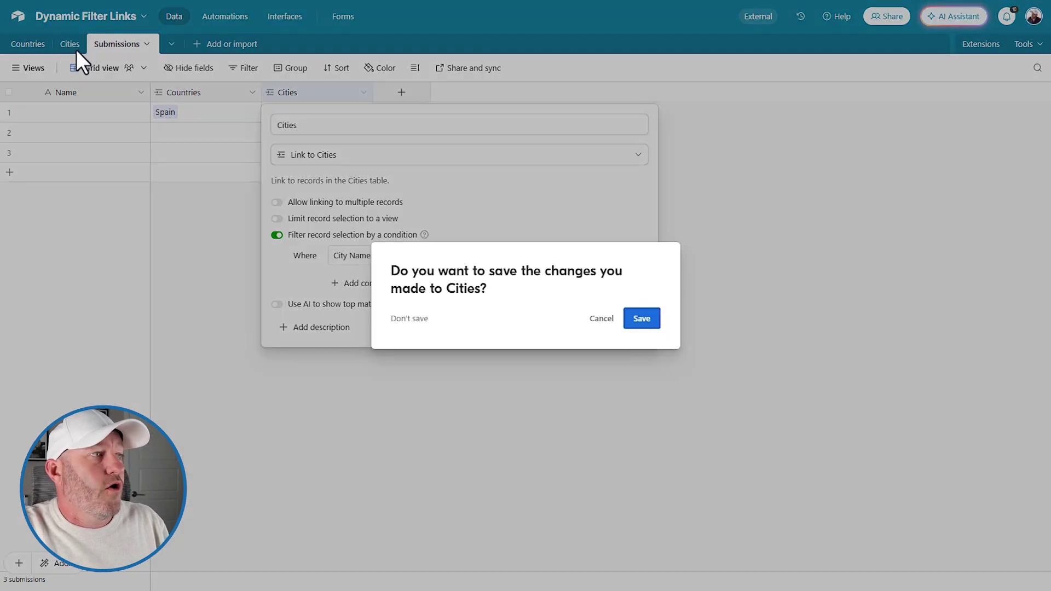
pyautogui.click(641, 318)
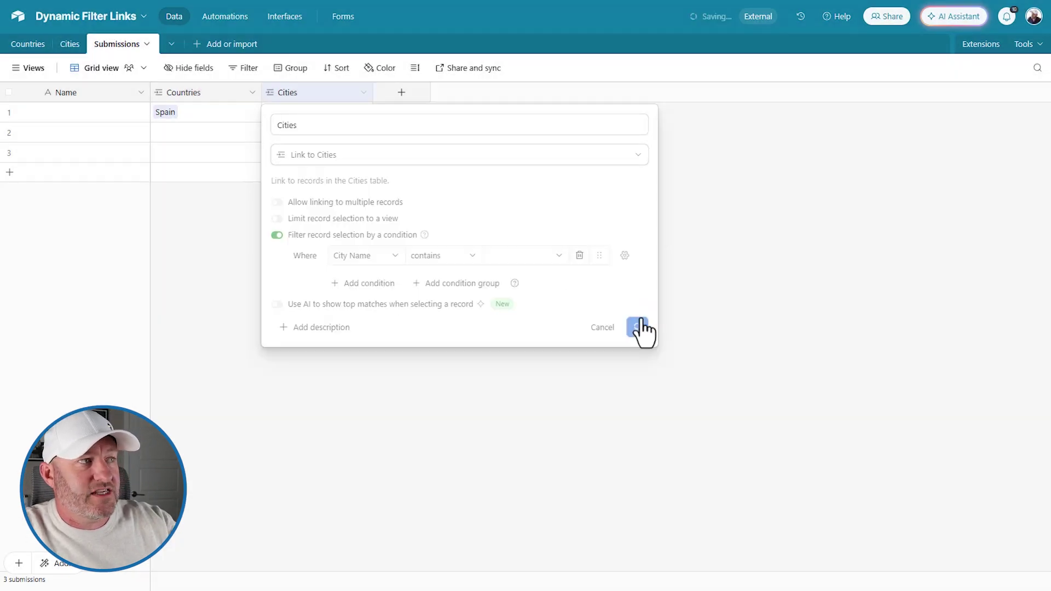
pyautogui.click(627, 379)
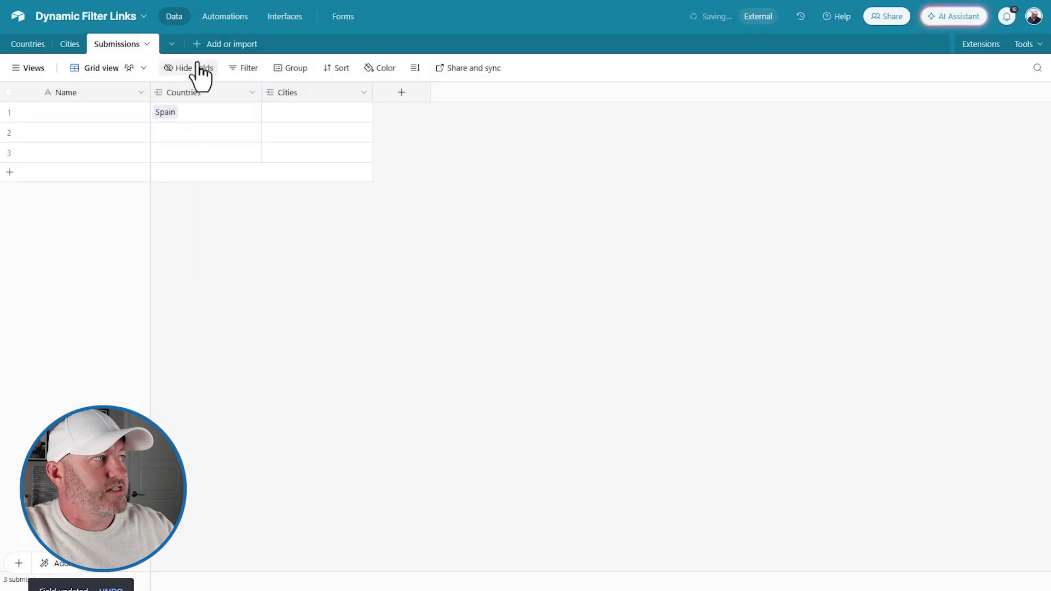
# Inspect France's City Name, Country and Submissions cells in the Cities table.
pyautogui.click(69, 44)
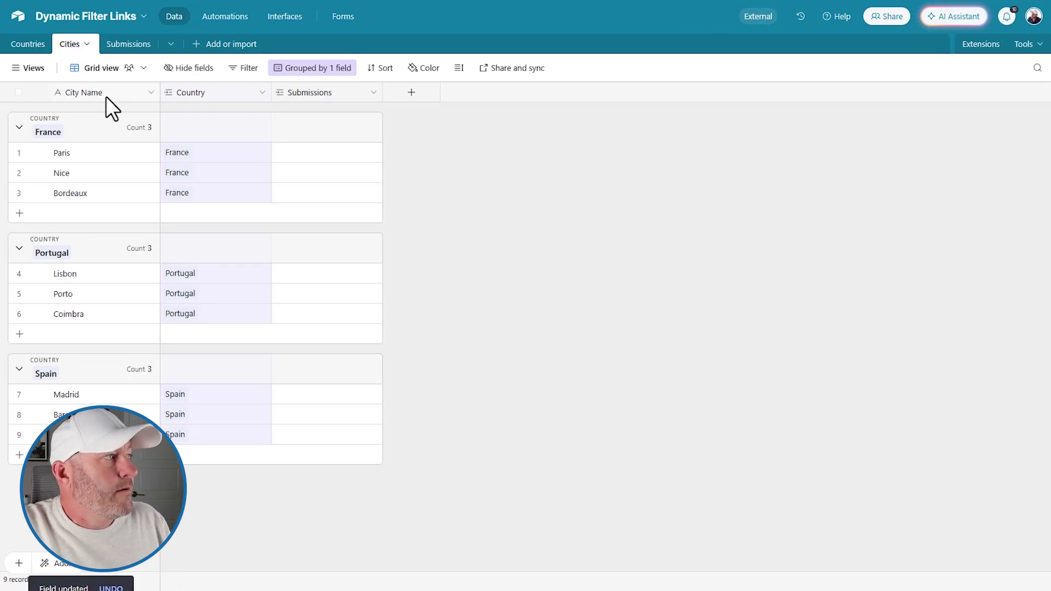
pyautogui.click(91, 95)
pyautogui.click(192, 97)
pyautogui.click(305, 94)
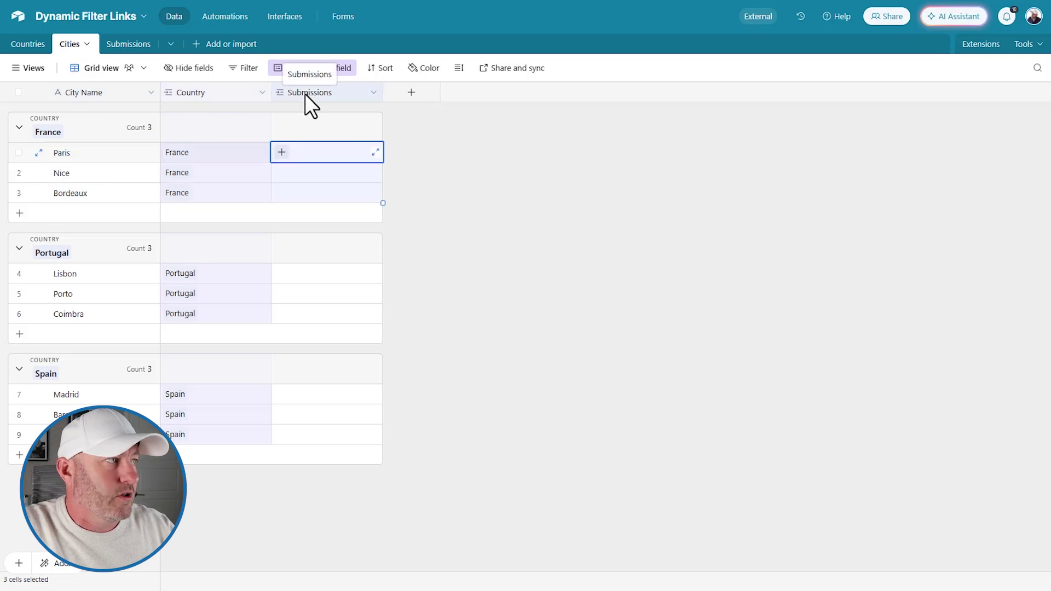
# Rename the Country field to 'Country (From Cities)' and return to Submissions.
pyautogui.doubleClick(215, 97)
pyautogui.click(236, 125)
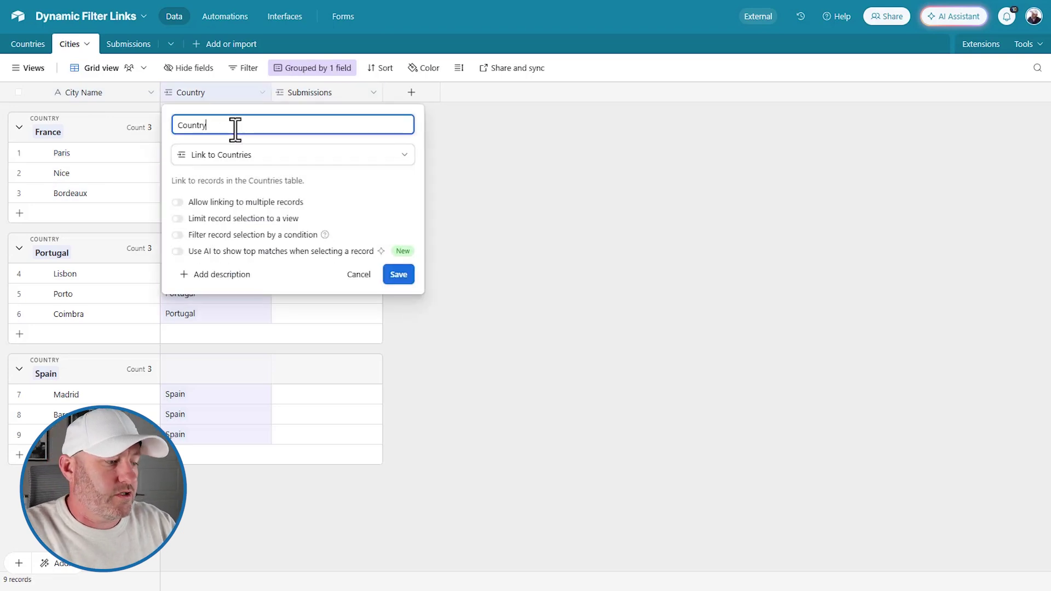
pyautogui.write('(Fr')
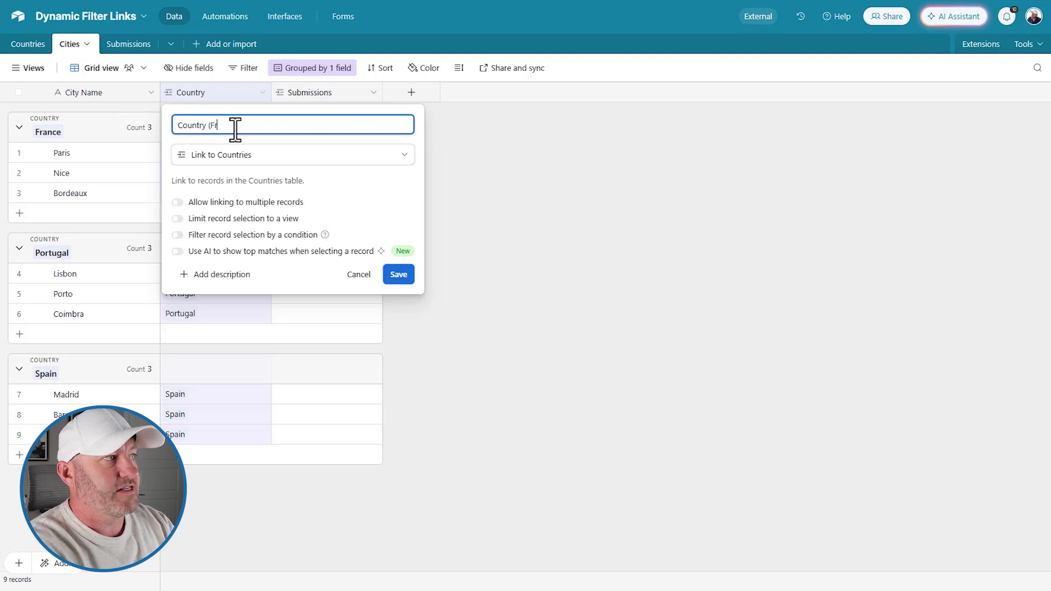
pyautogui.write('om Cities)')
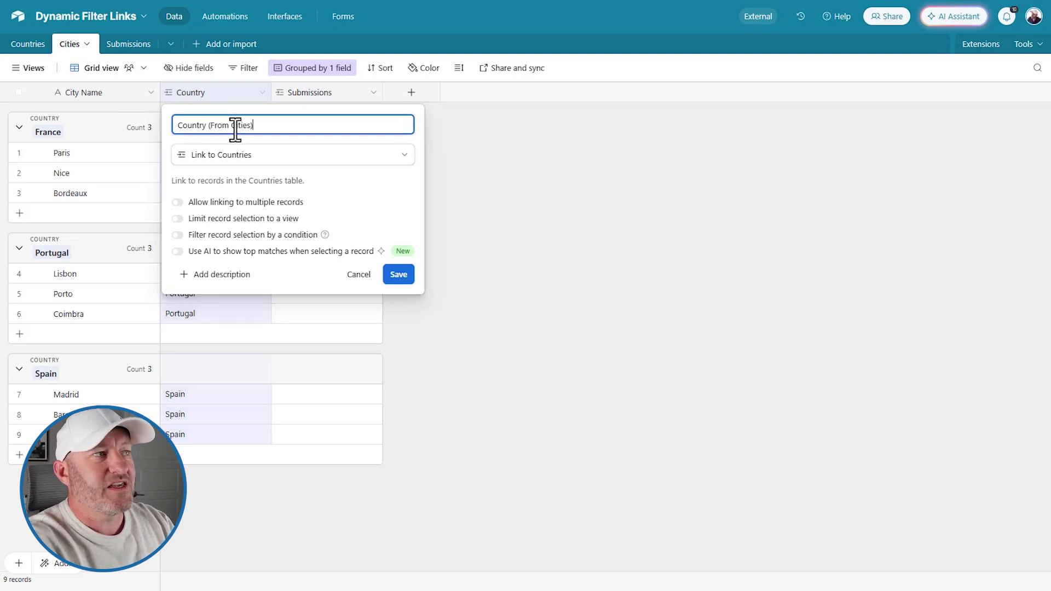
pyautogui.click(400, 276)
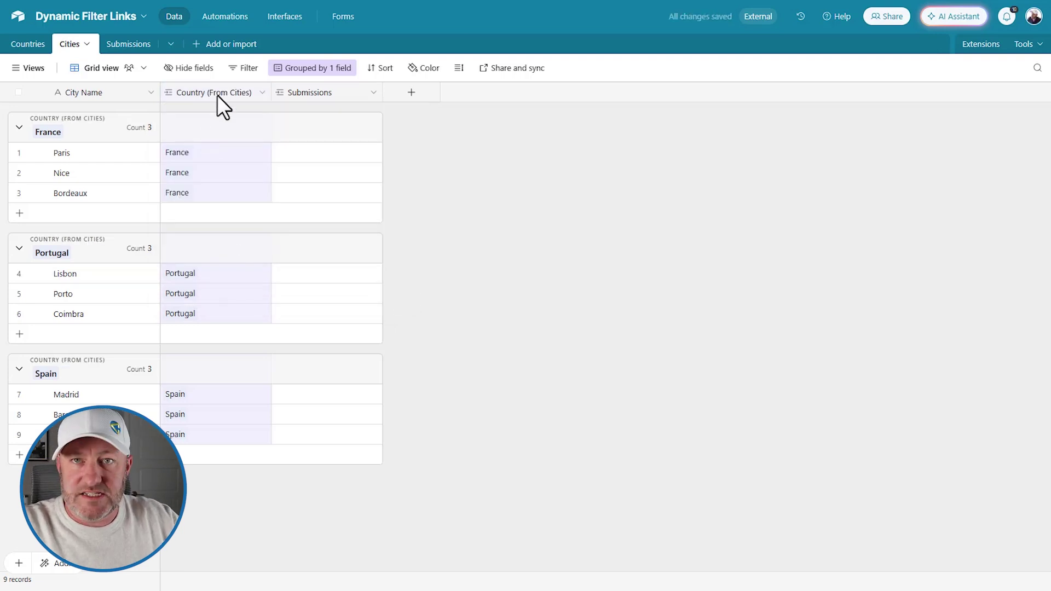
pyautogui.click(124, 45)
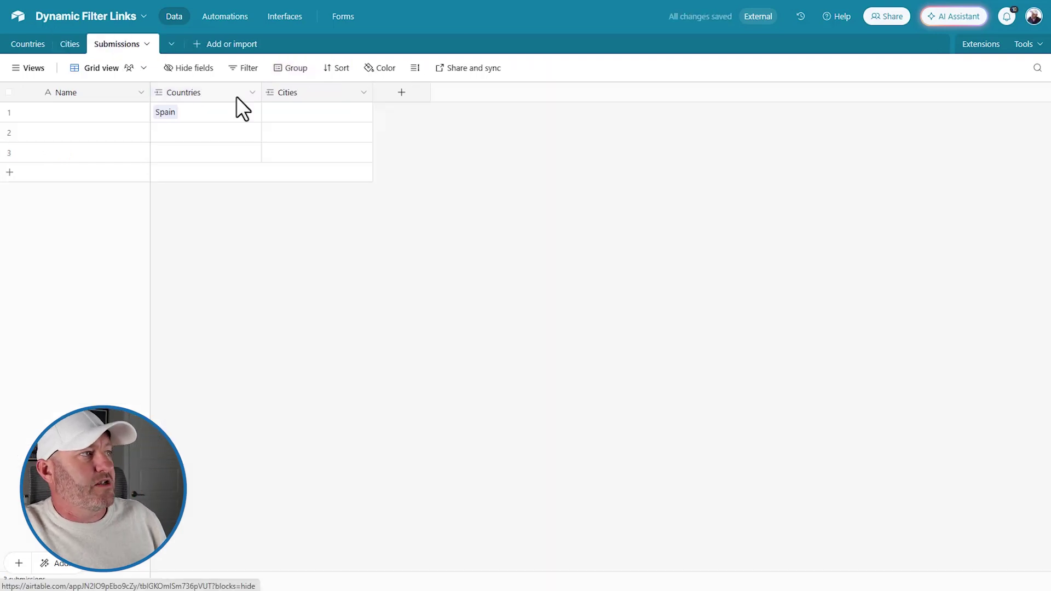
# Set the Cities filter to Country (From Cities) is exactly this record's Countries, then save and confirm.
pyautogui.doubleClick(294, 94)
pyautogui.click(372, 257)
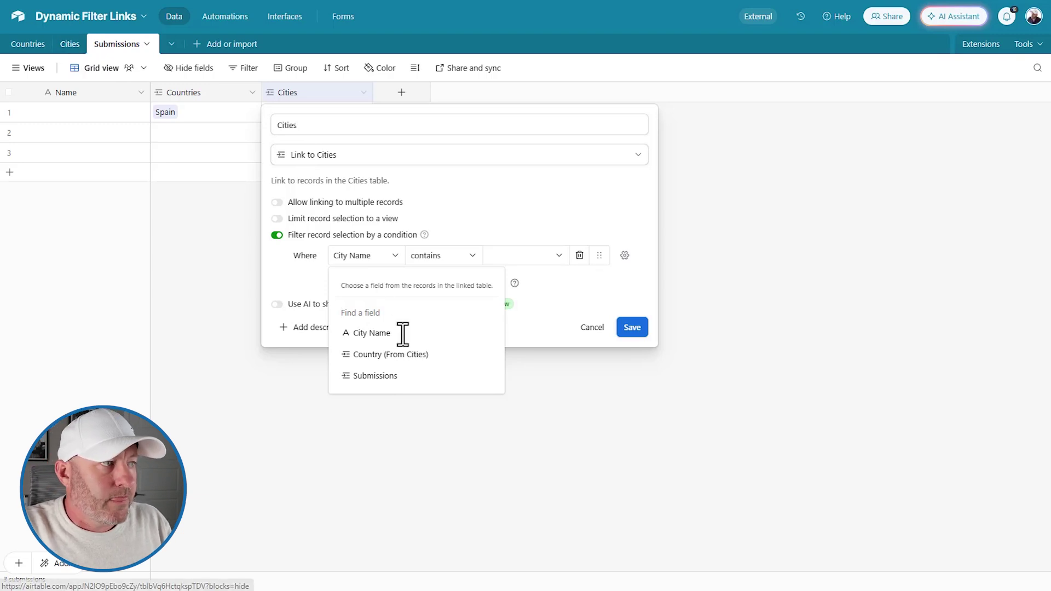
pyautogui.click(395, 355)
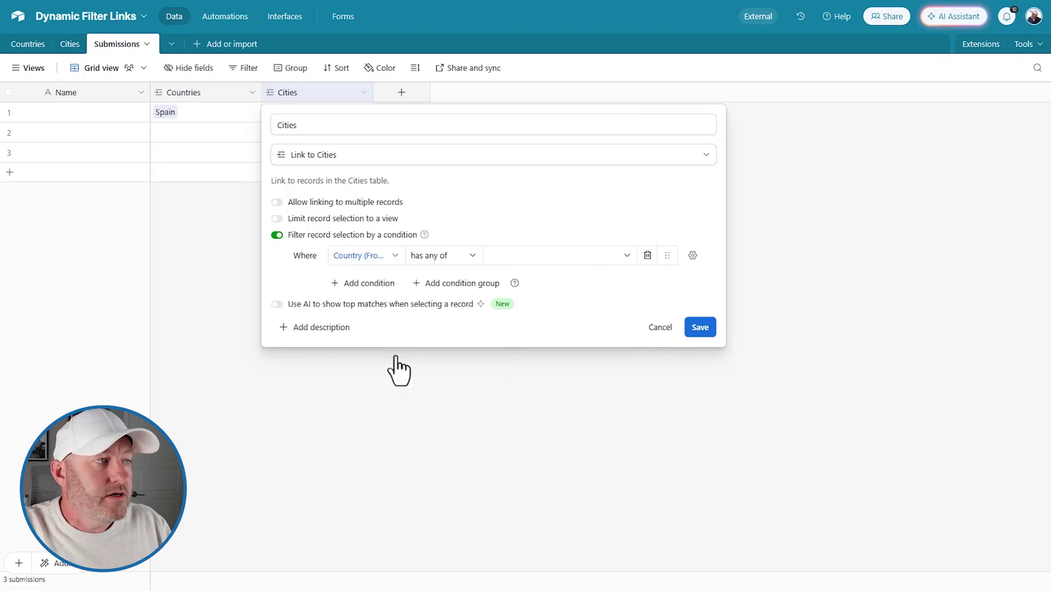
pyautogui.click(436, 259)
pyautogui.click(444, 348)
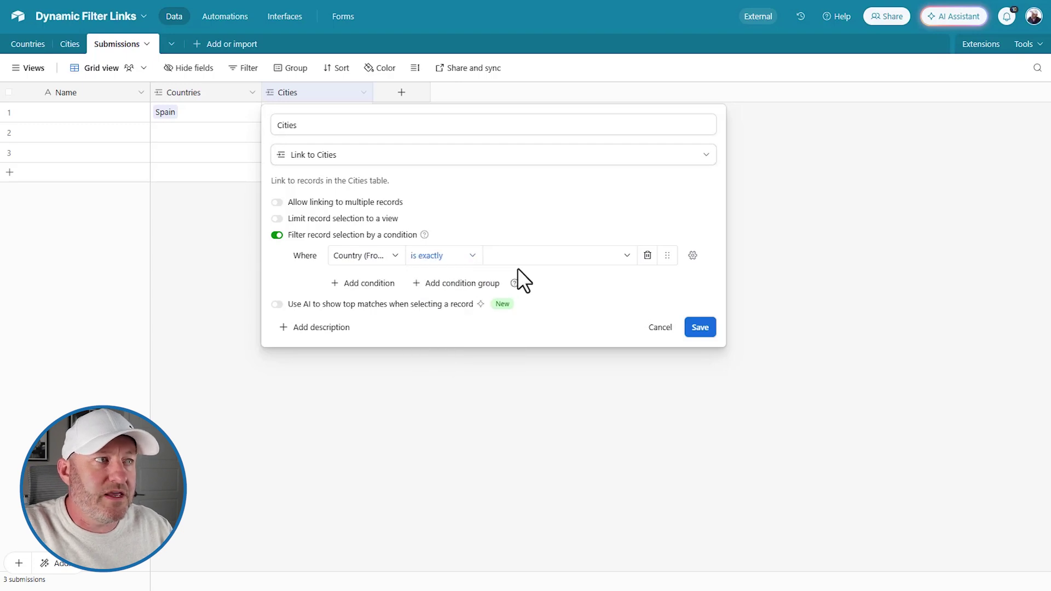
pyautogui.click(575, 258)
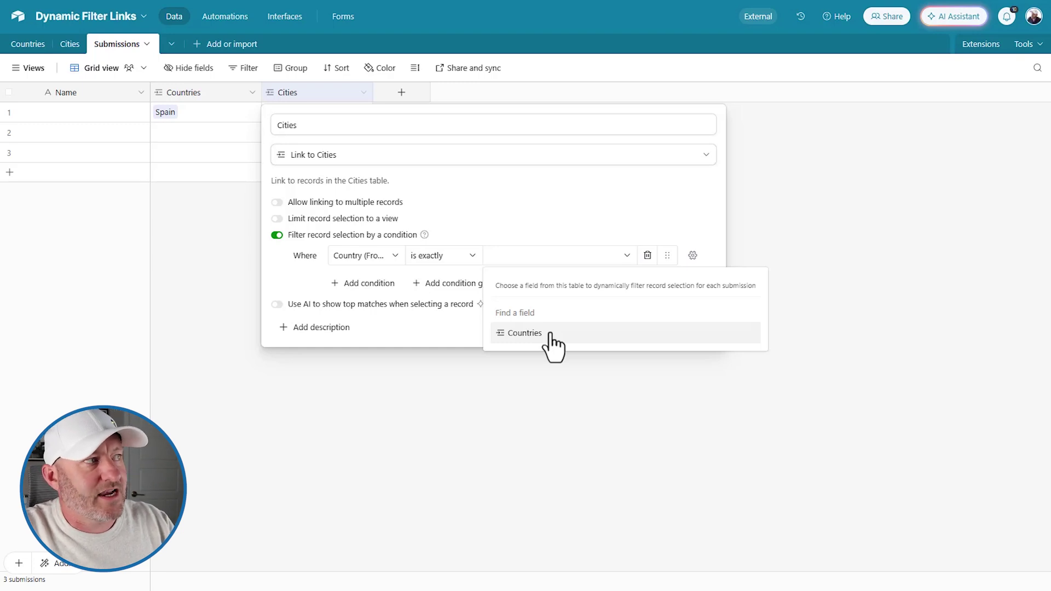
pyautogui.click(524, 334)
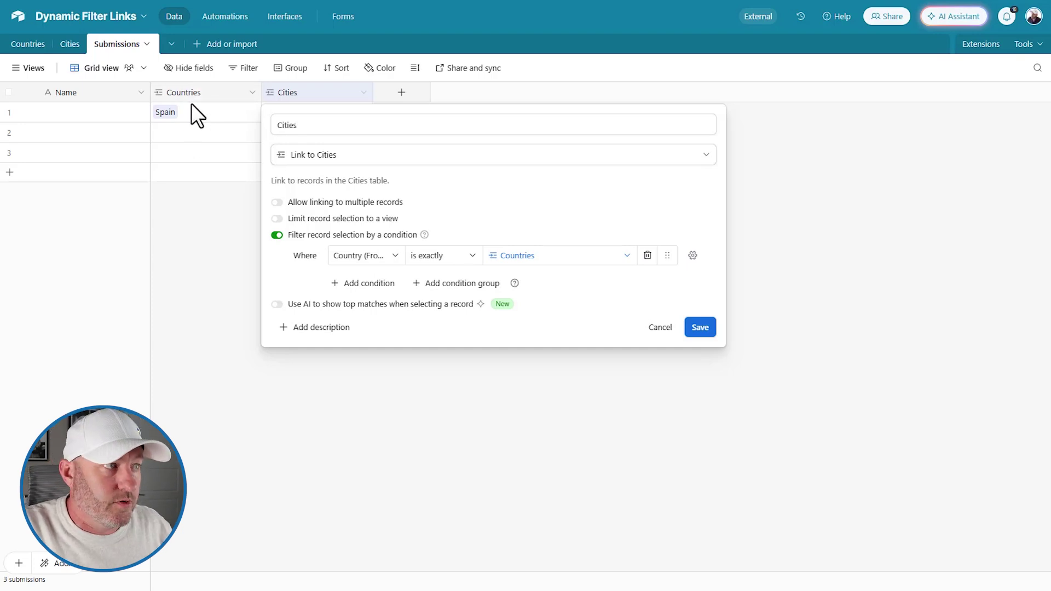
pyautogui.click(696, 334)
pyautogui.click(615, 386)
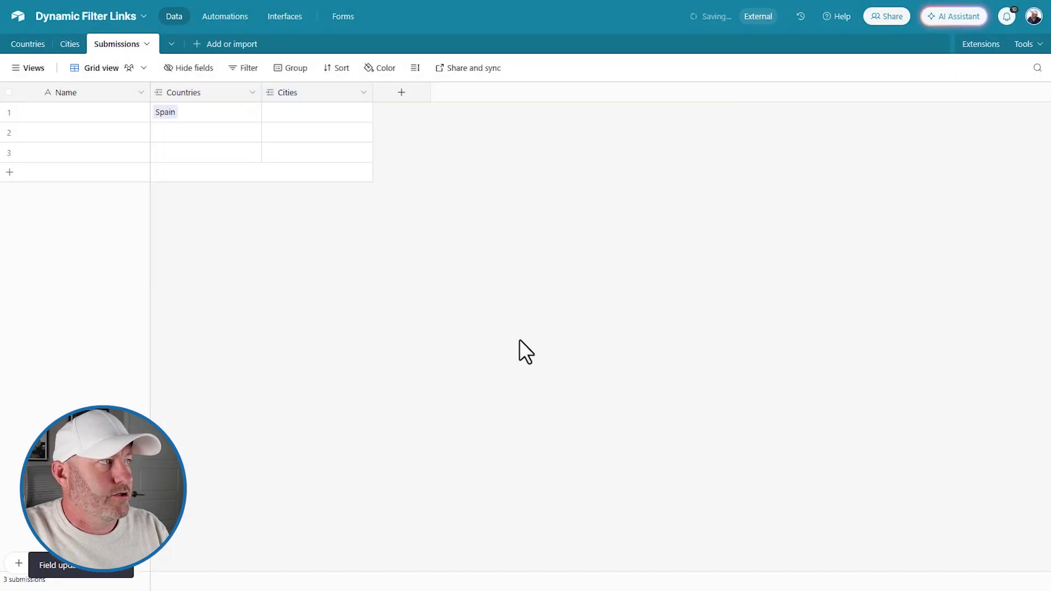
# Check the Spain row's city choices, then link Portugal to row 2 and view its cities.
pyautogui.click(271, 113)
pyautogui.click(272, 111)
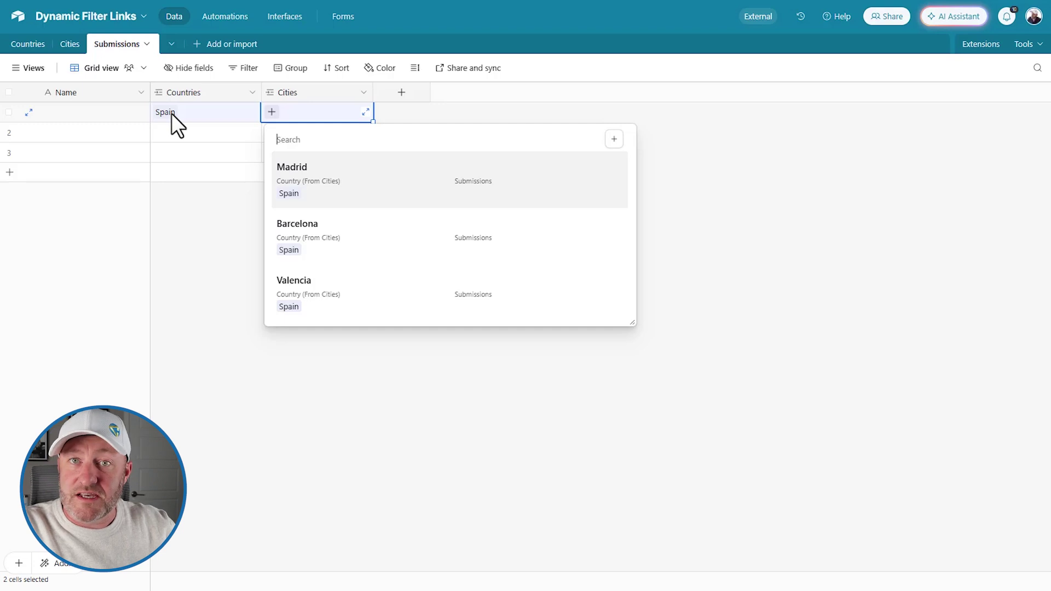
pyautogui.click(160, 143)
pyautogui.click(160, 136)
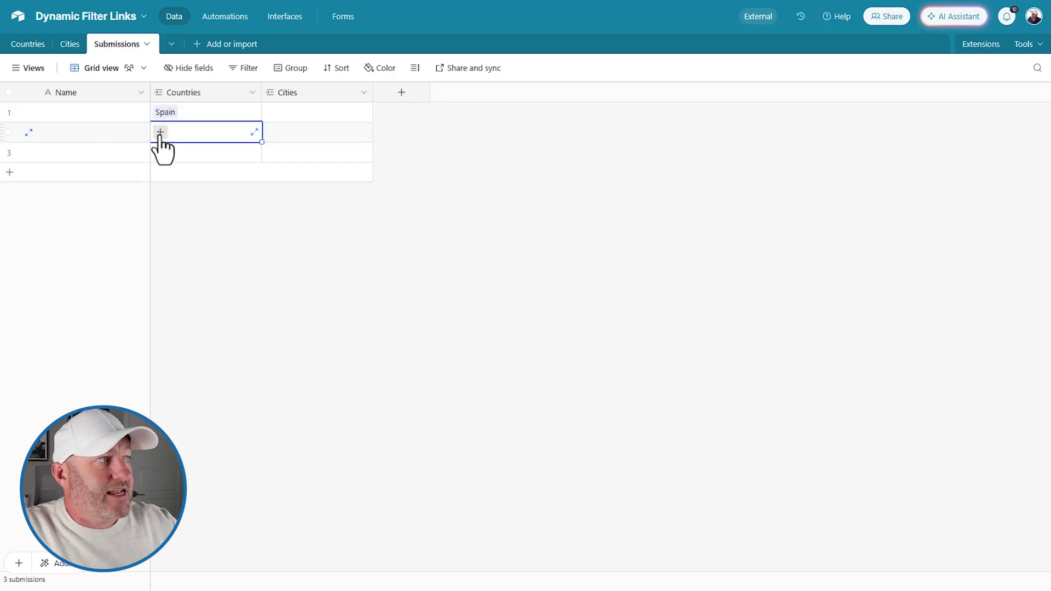
pyautogui.click(160, 132)
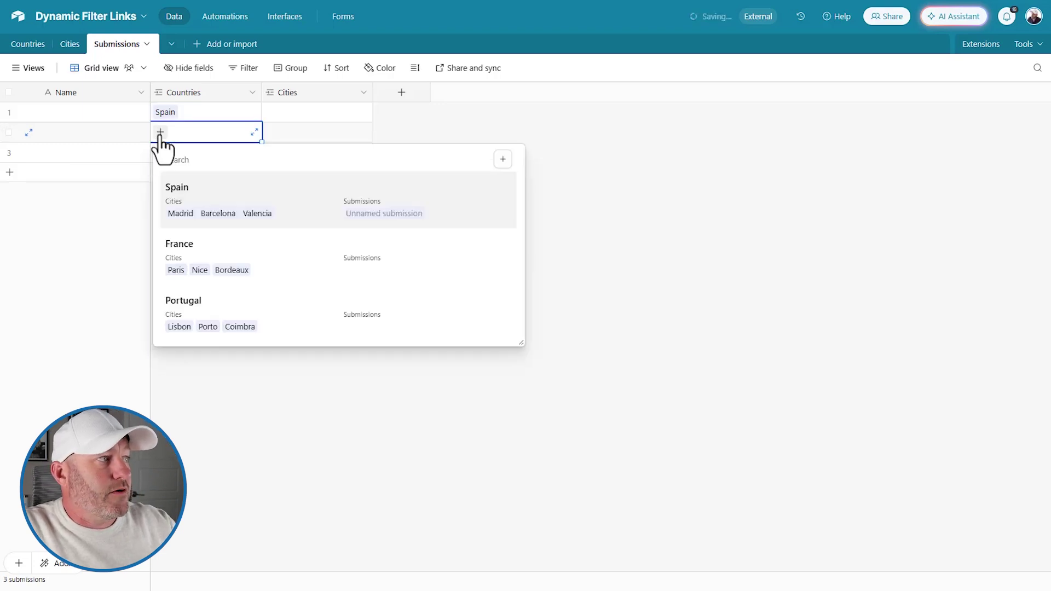
pyautogui.click(195, 315)
pyautogui.click(271, 138)
pyautogui.click(272, 132)
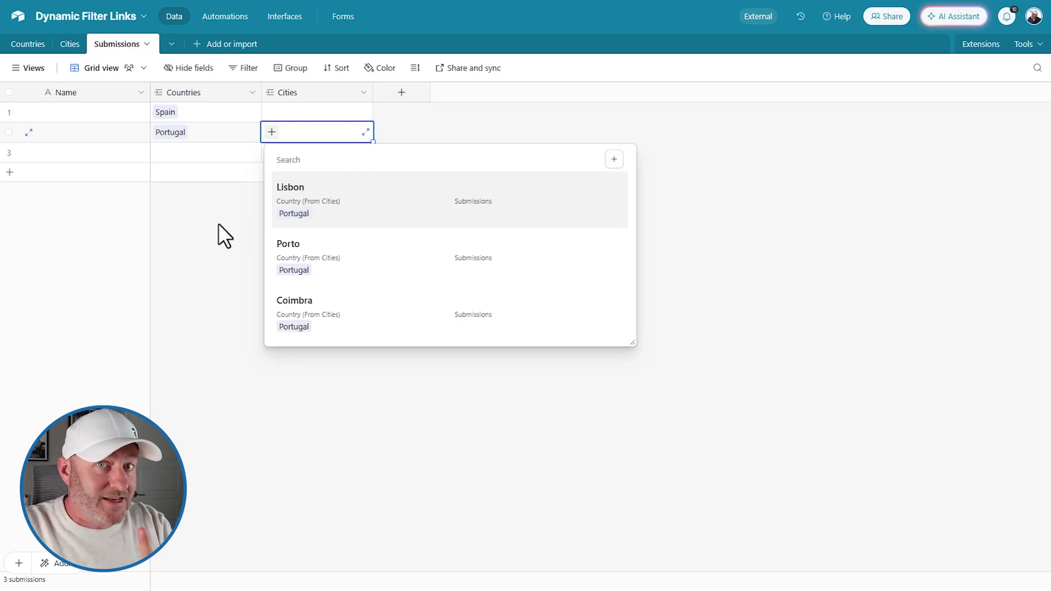
pyautogui.press('Escape')
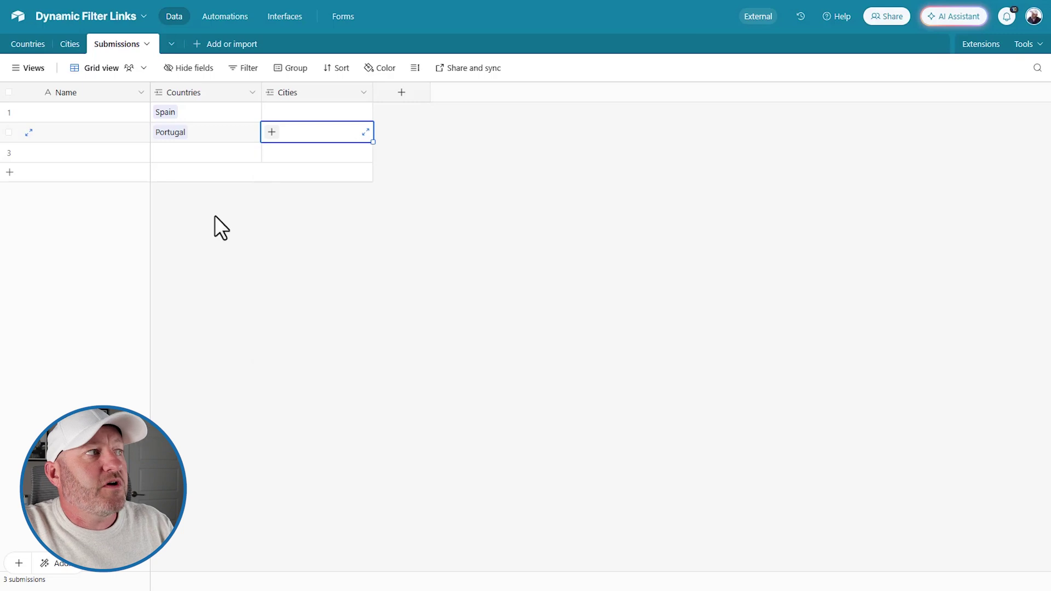
# Check the cities offered for row 3 with no country, then select all Cities cells.
pyautogui.click(174, 153)
pyautogui.click(269, 153)
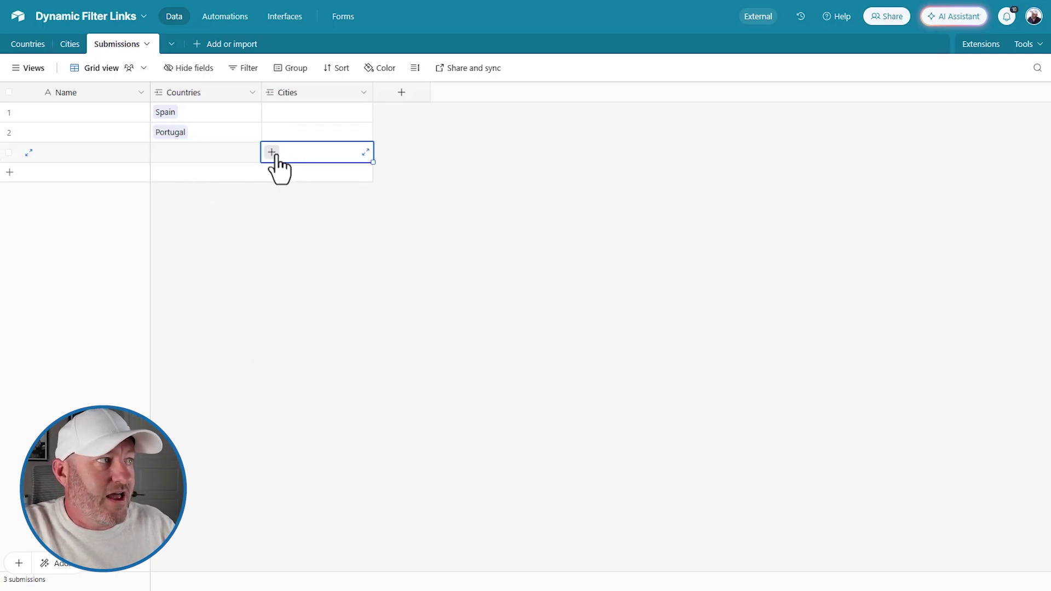
pyautogui.click(271, 152)
pyautogui.scroll(-5, 370, 266)
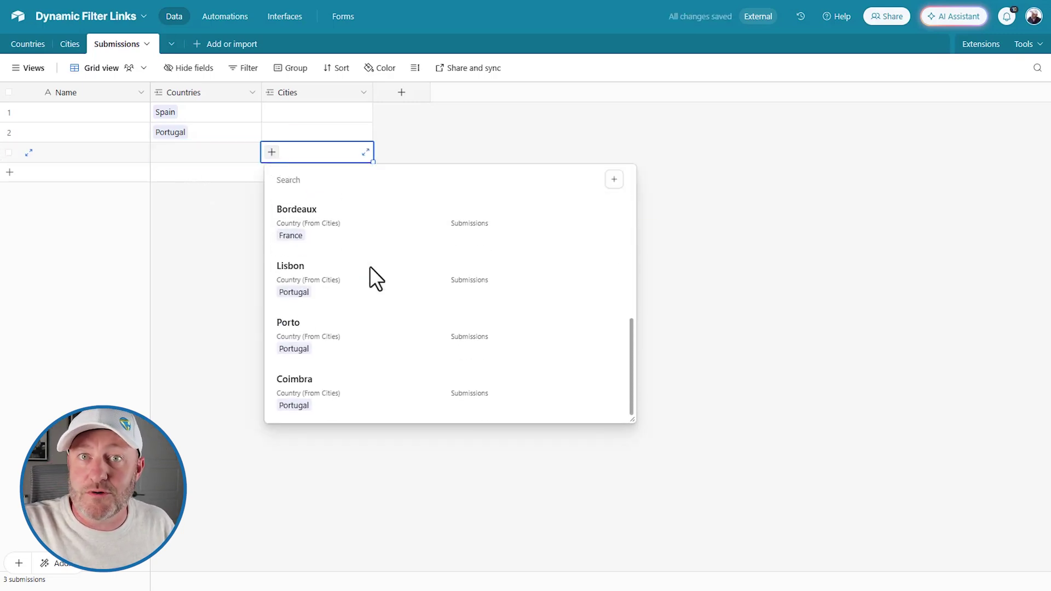
pyautogui.scroll(5, 370, 266)
pyautogui.scroll(-5, 361, 300)
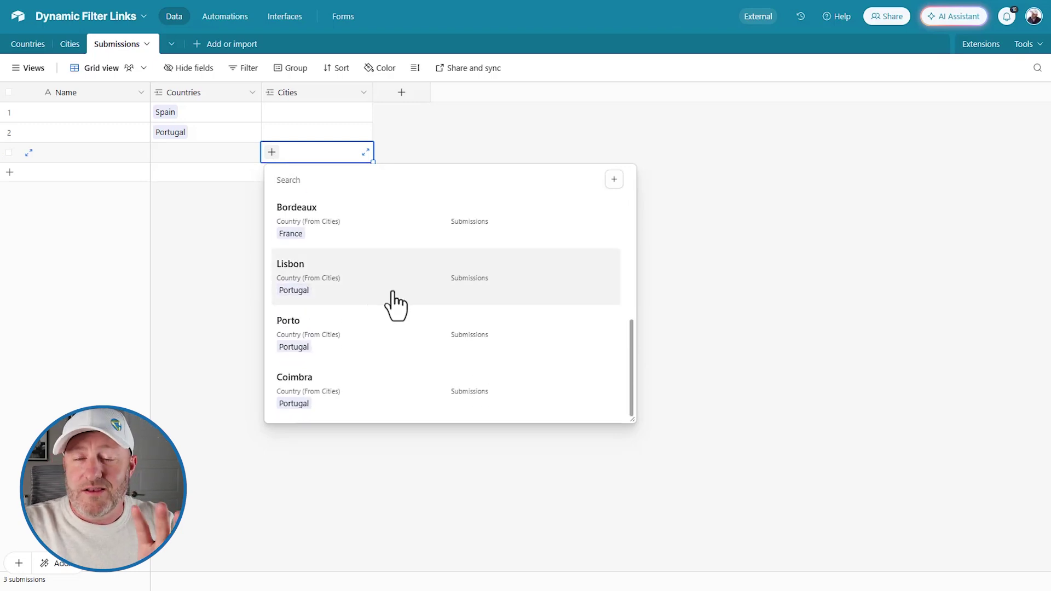
pyautogui.click(415, 149)
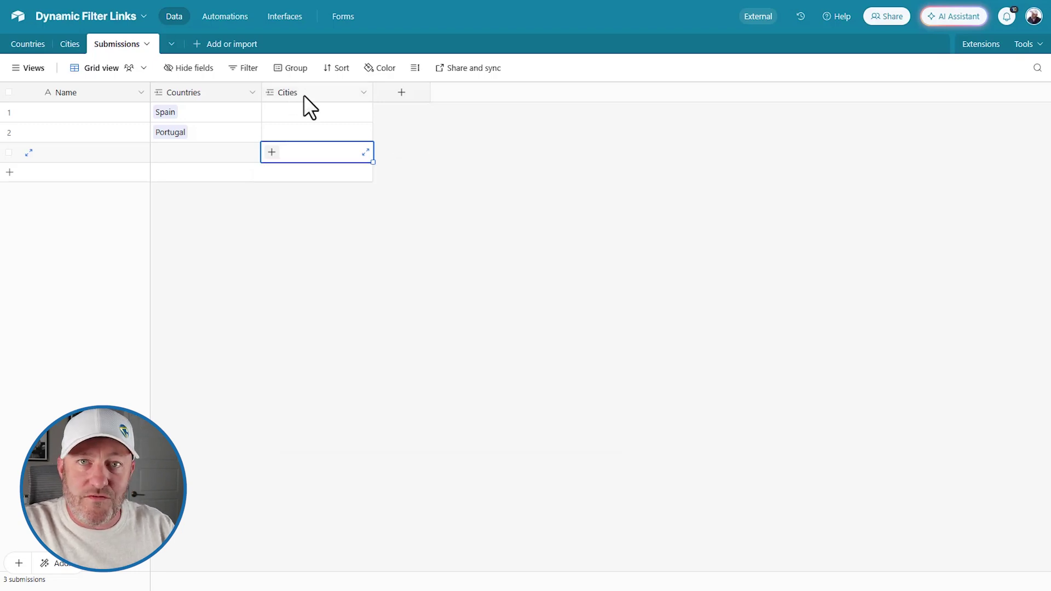
pyautogui.moveTo(305, 112); pyautogui.dragTo(317, 176)
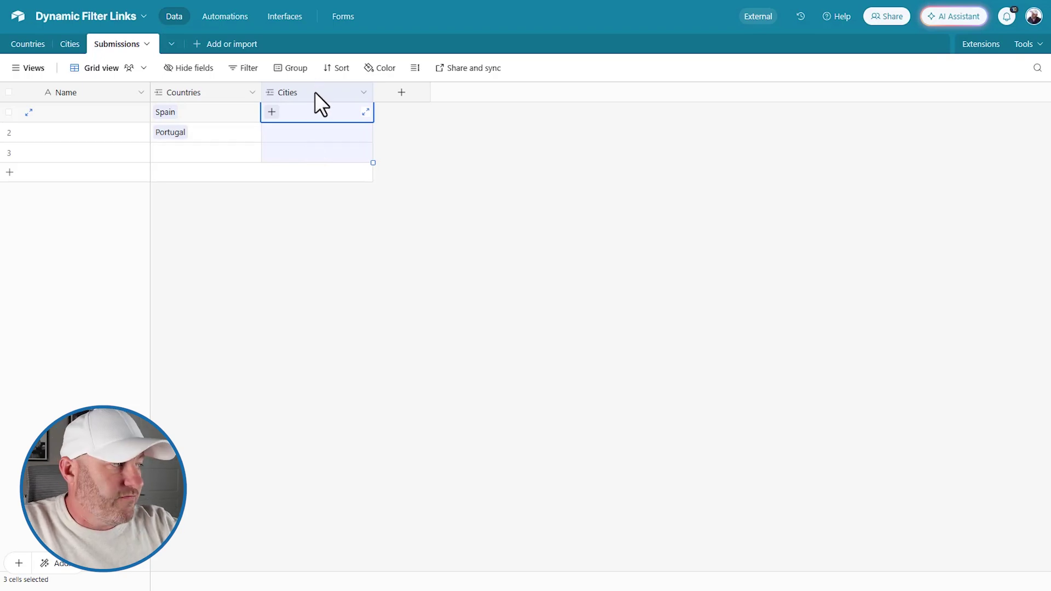
pyautogui.click(342, 18)
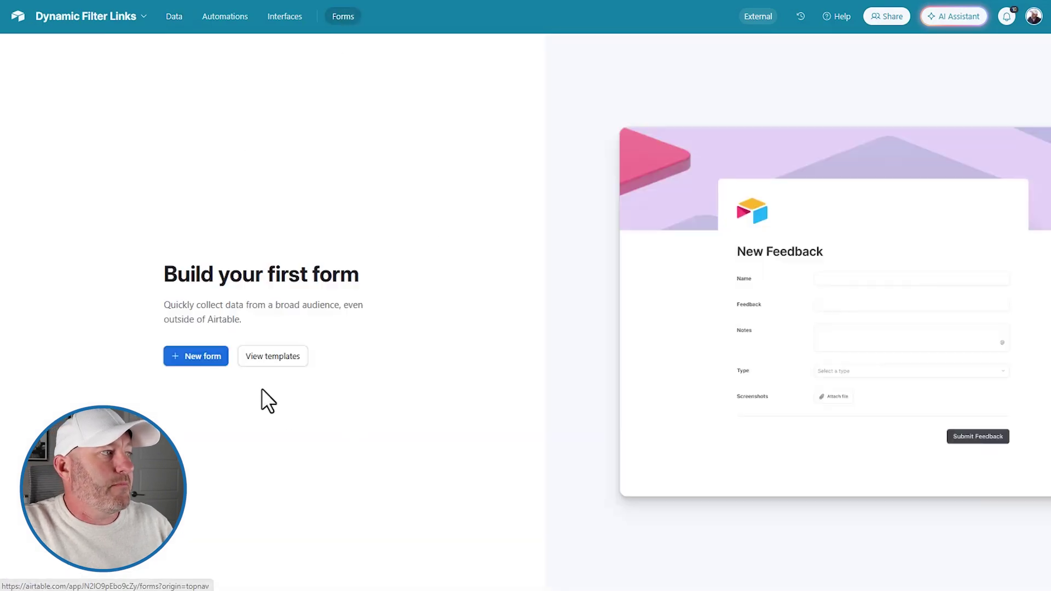
# Create a new form that sends responses to the Submissions table.
pyautogui.click(207, 356)
pyautogui.click(257, 174)
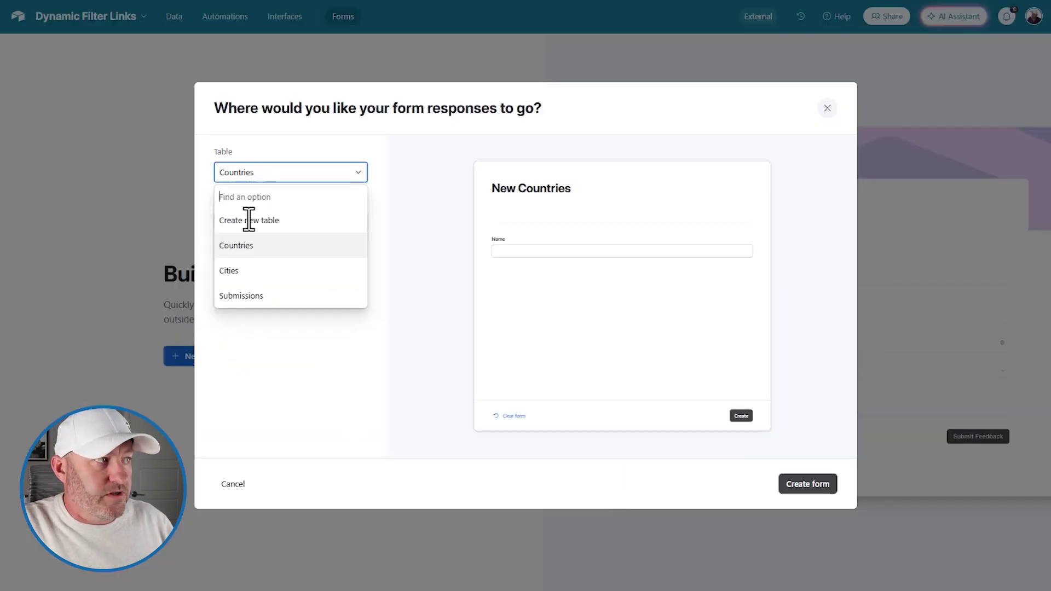
pyautogui.click(252, 298)
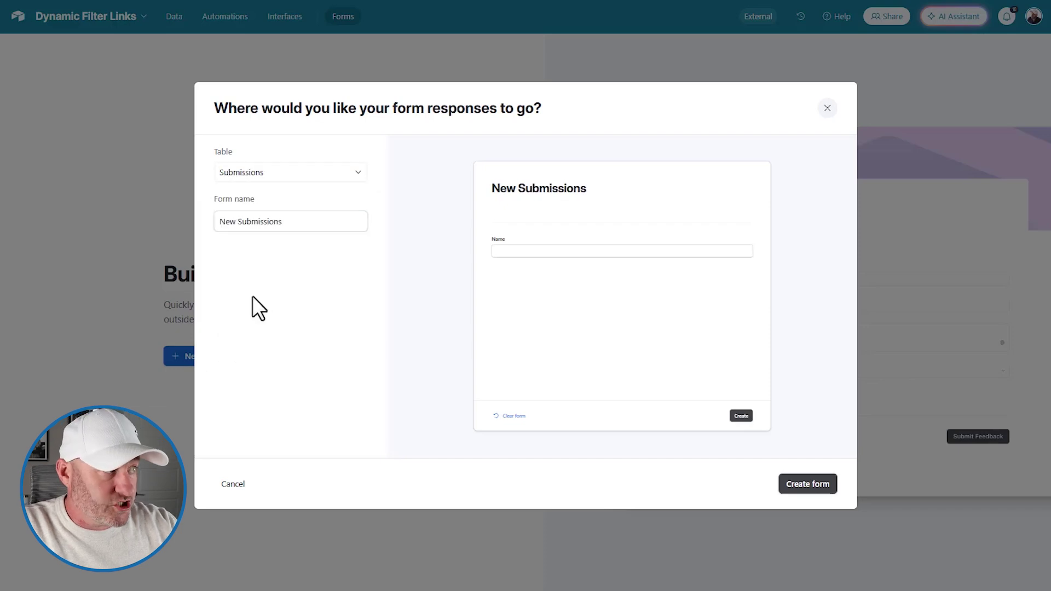
pyautogui.click(805, 485)
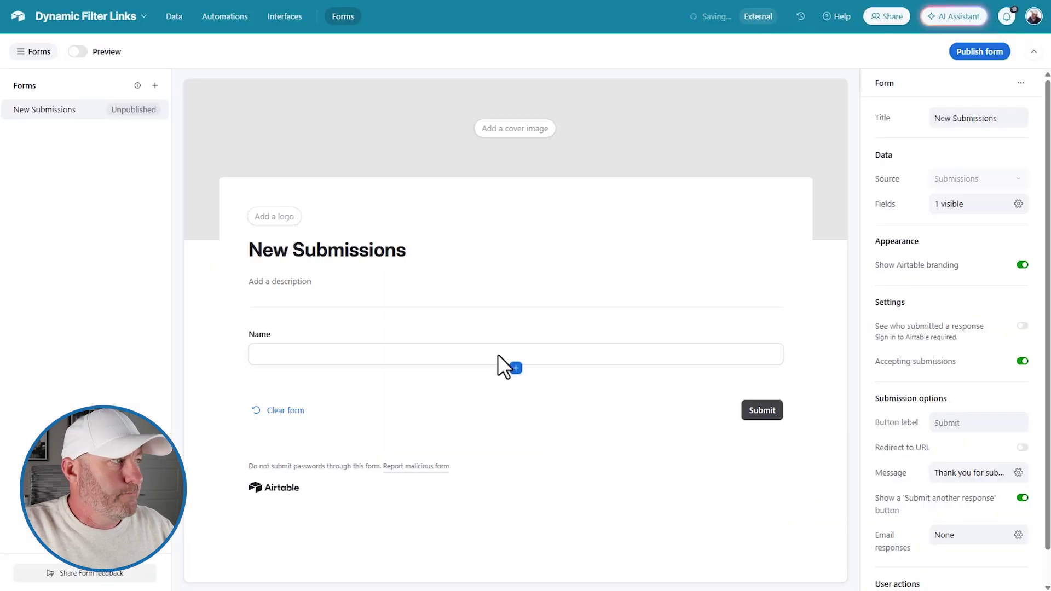
# Hide the Name field and show only Countries and Cities on the form.
pyautogui.click(953, 205)
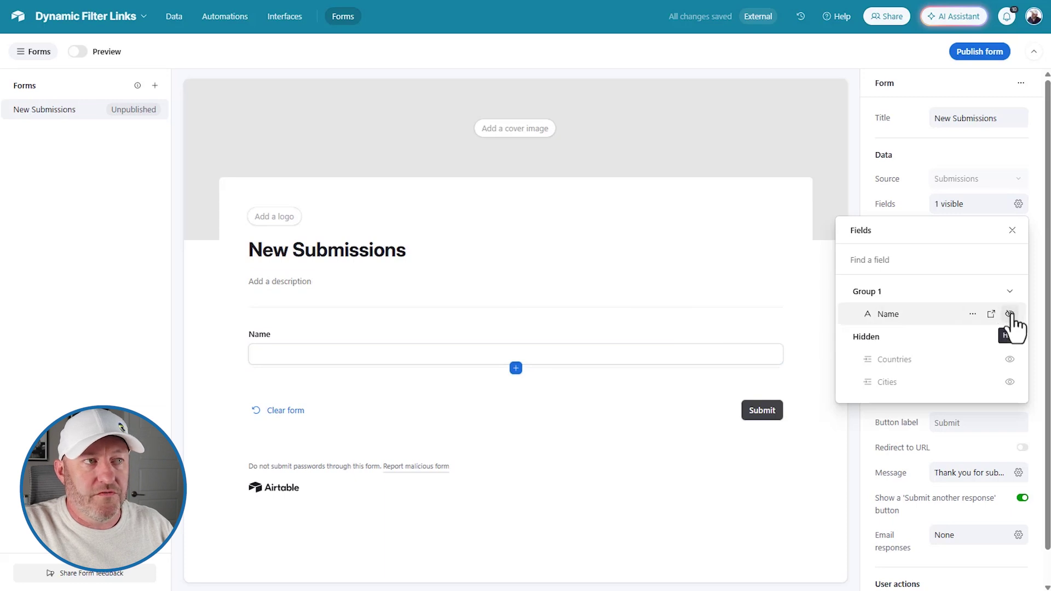
pyautogui.click(1010, 314)
pyautogui.click(1011, 353)
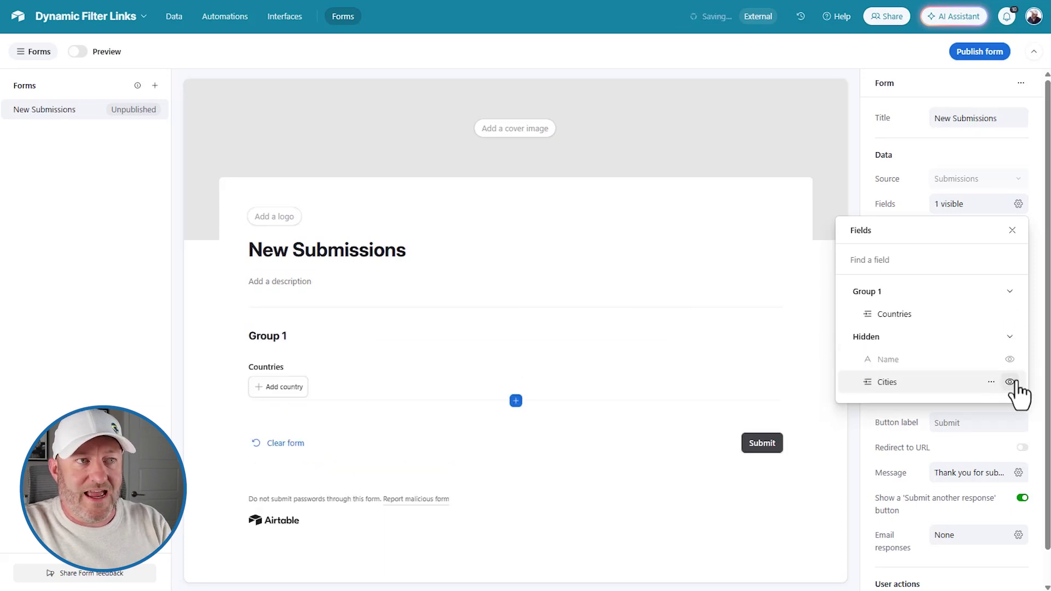
pyautogui.click(1010, 382)
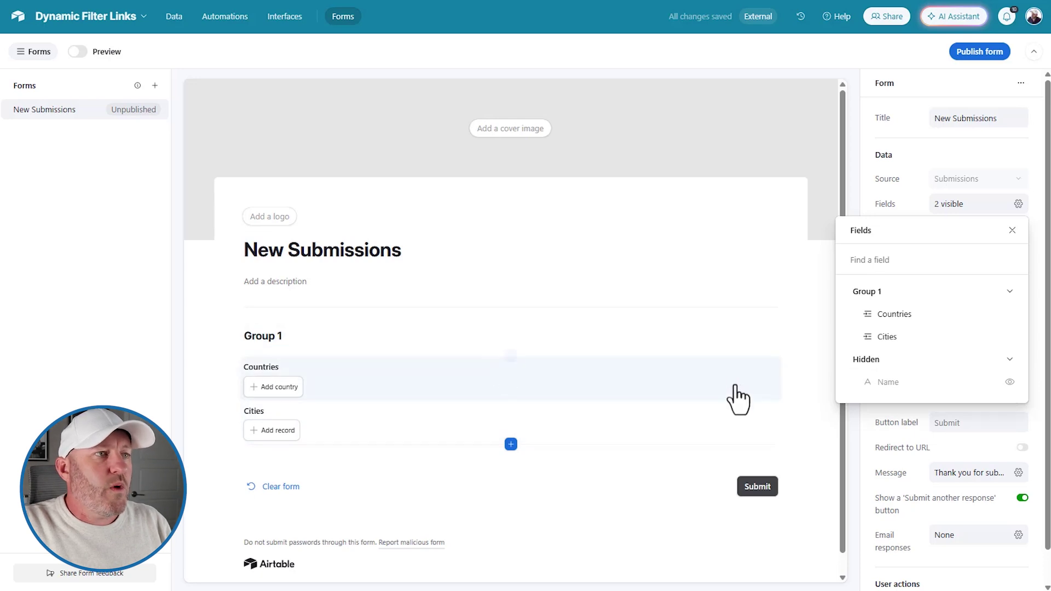
pyautogui.click(1012, 230)
pyautogui.click(392, 401)
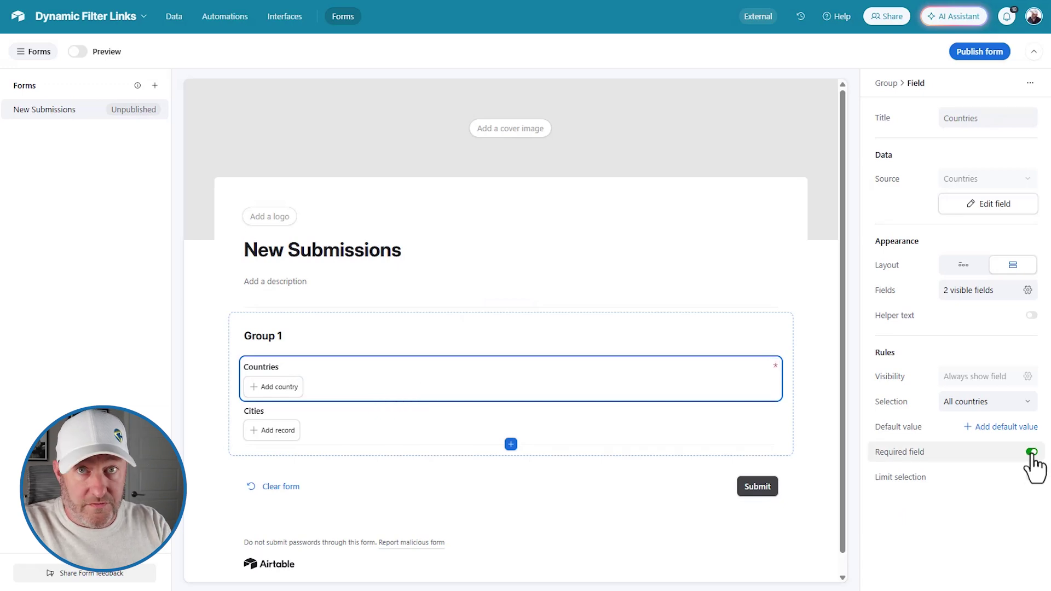
# Mark the Cities field required and add the visibility condition 'Countries is not empty'.
pyautogui.click(537, 431)
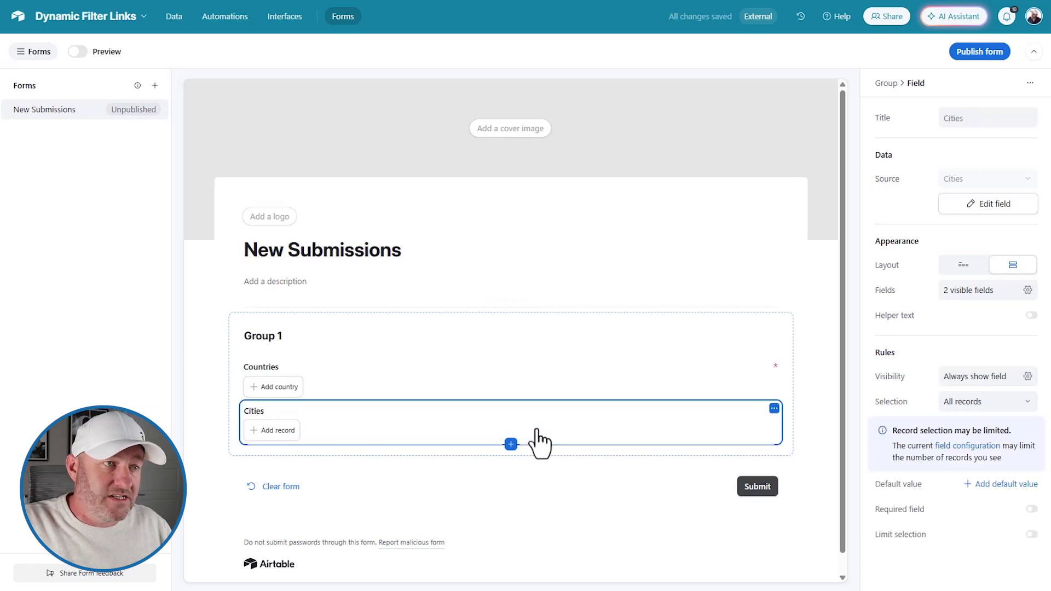
pyautogui.click(1031, 509)
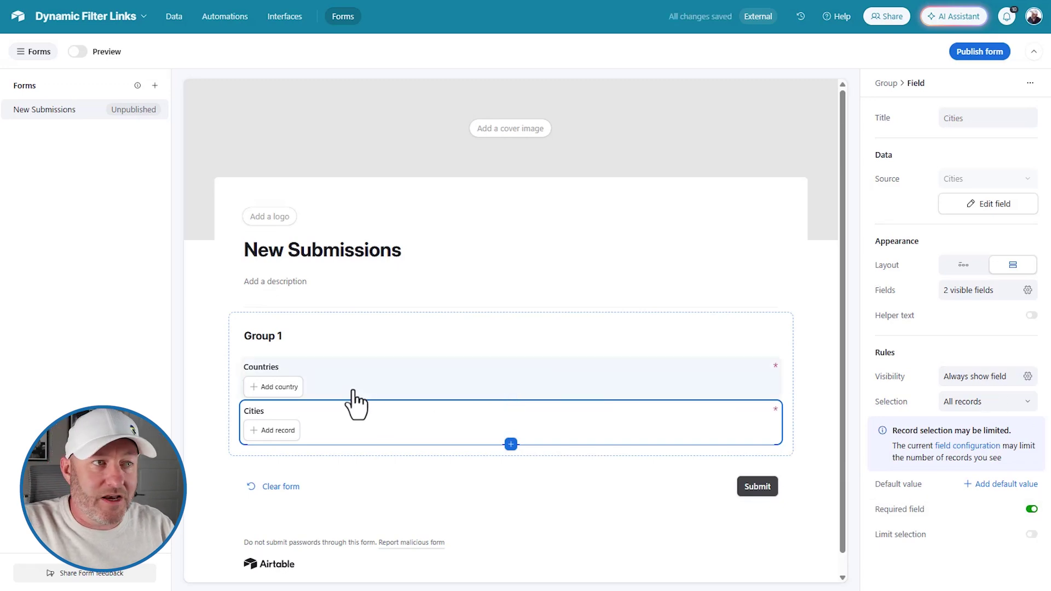
pyautogui.click(958, 382)
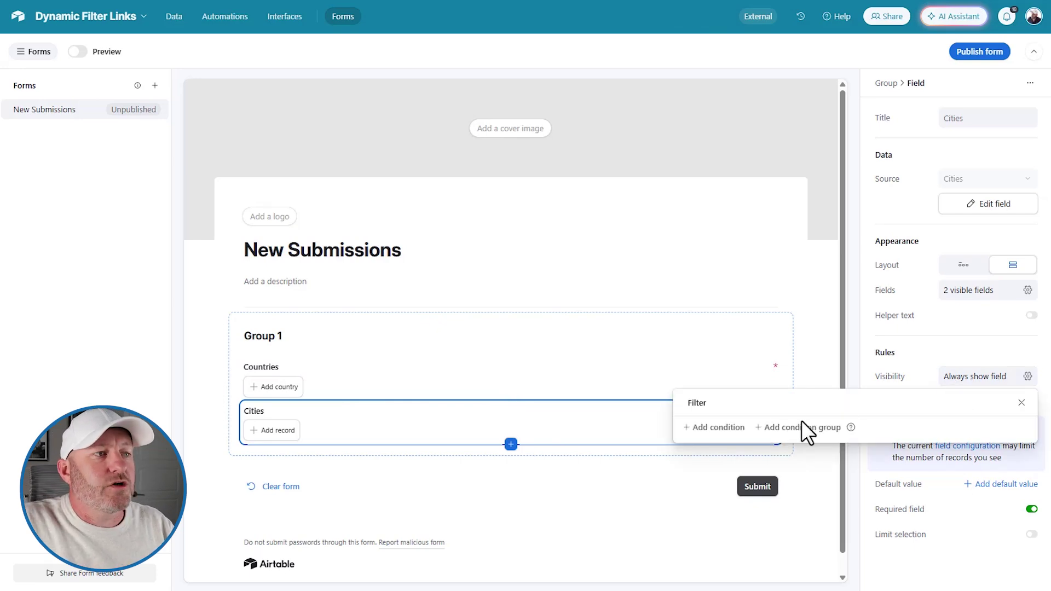
pyautogui.click(721, 429)
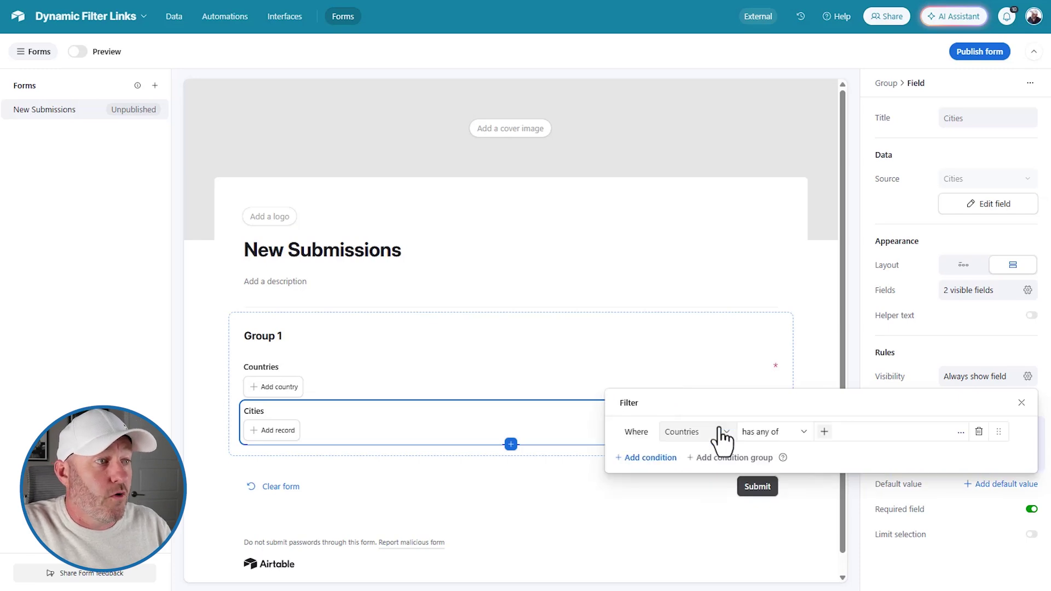
pyautogui.click(775, 433)
pyautogui.scroll(-2, 774, 416)
pyautogui.click(775, 408)
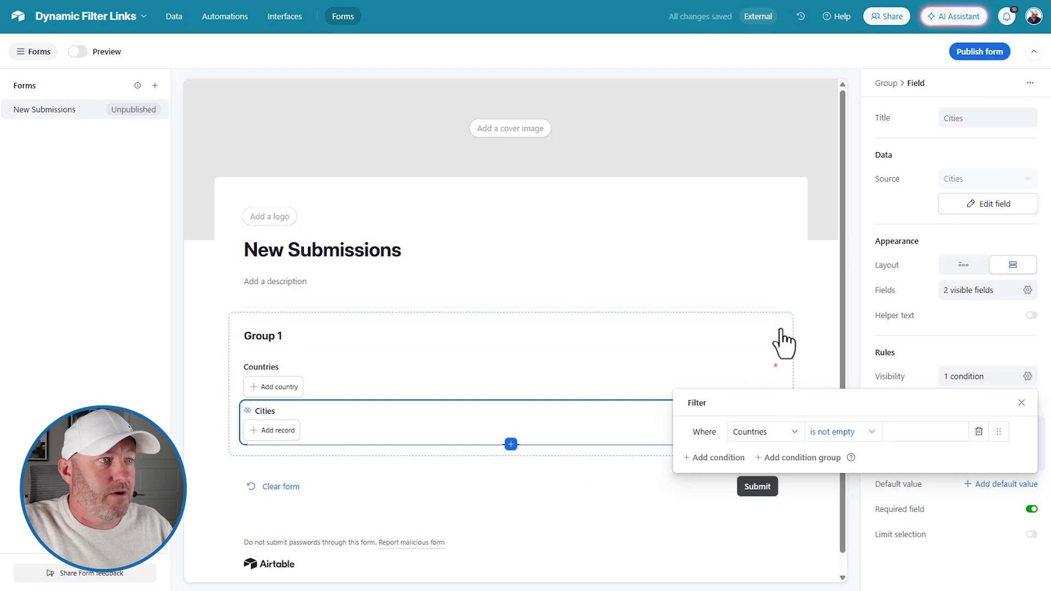
pyautogui.click(706, 337)
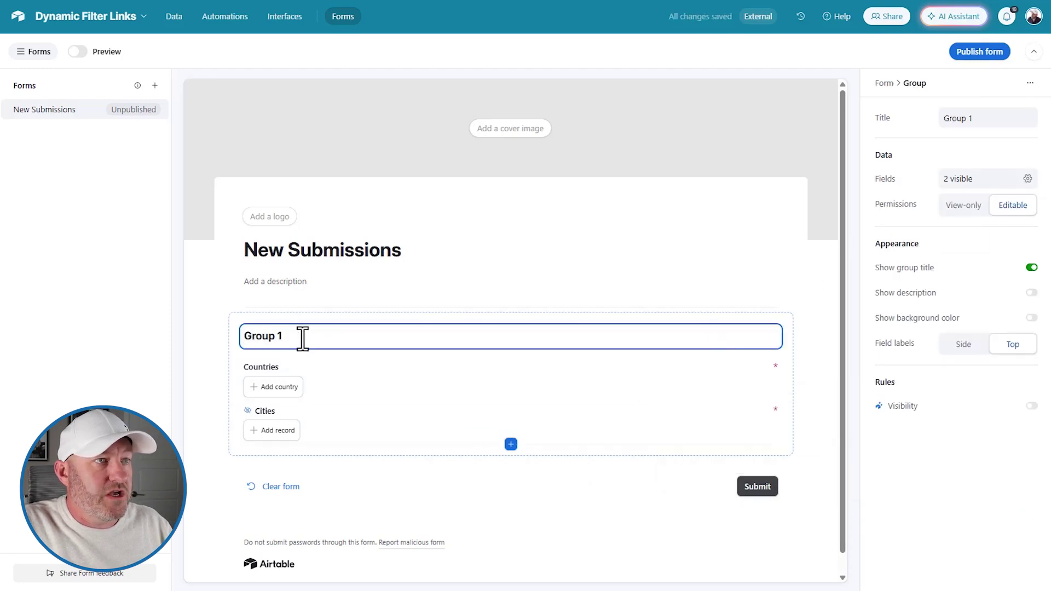
# Clear the 'Group 1' title, hide the group heading, turn on background colour, and publish.
pyautogui.tripleClick(965, 120)
pyautogui.press('BackSpace')
pyautogui.click(795, 400)
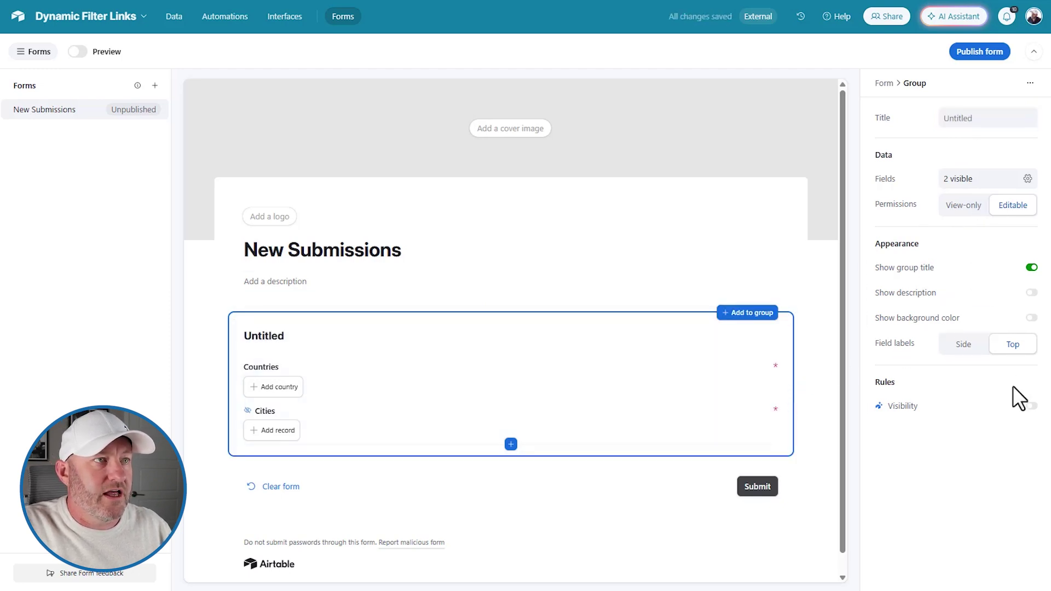
pyautogui.click(1032, 268)
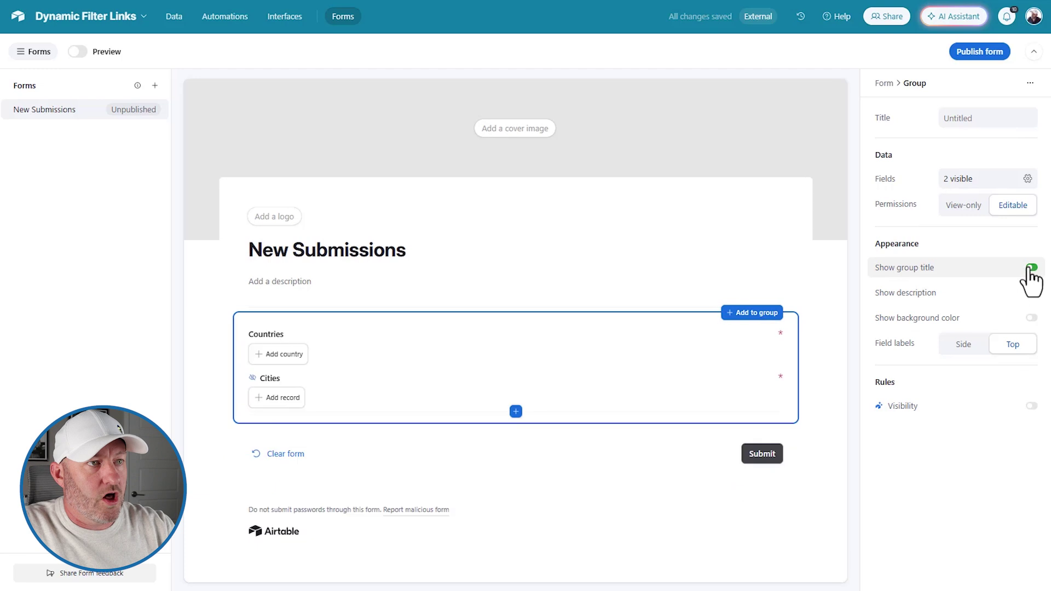
pyautogui.click(1032, 319)
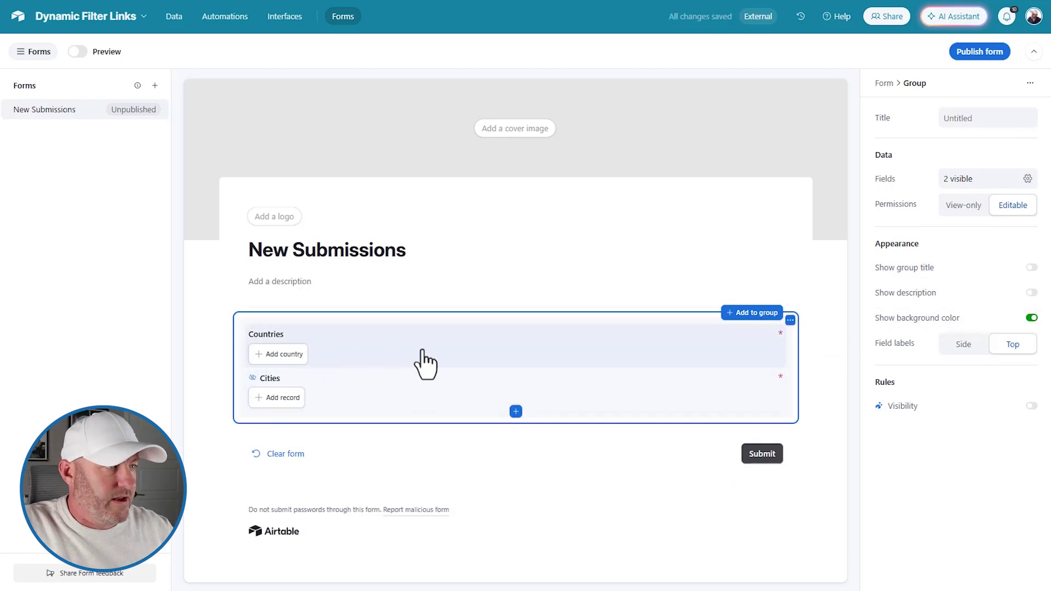
pyautogui.click(268, 361)
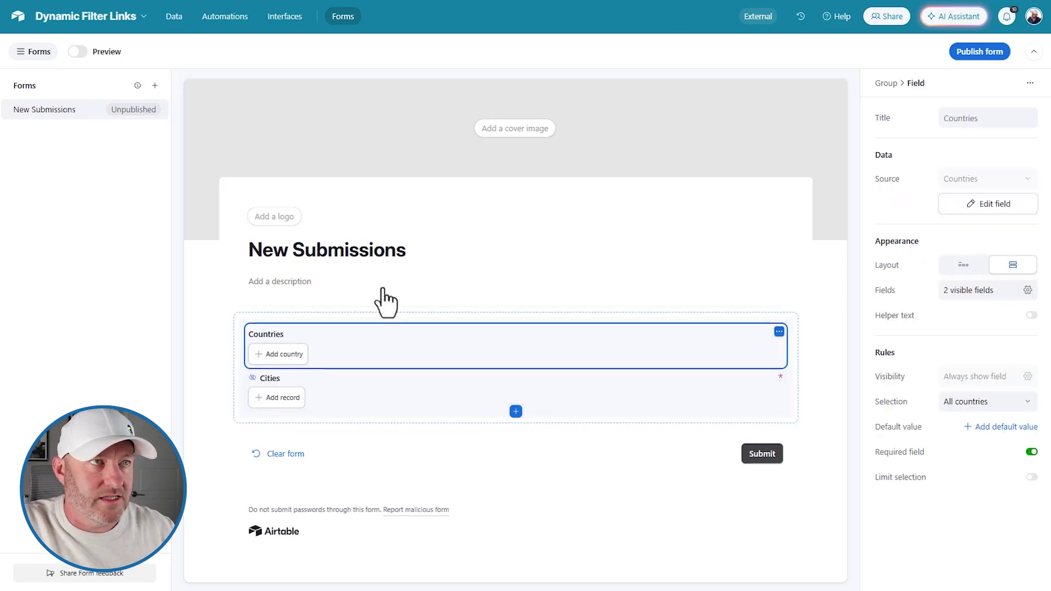
pyautogui.click(972, 55)
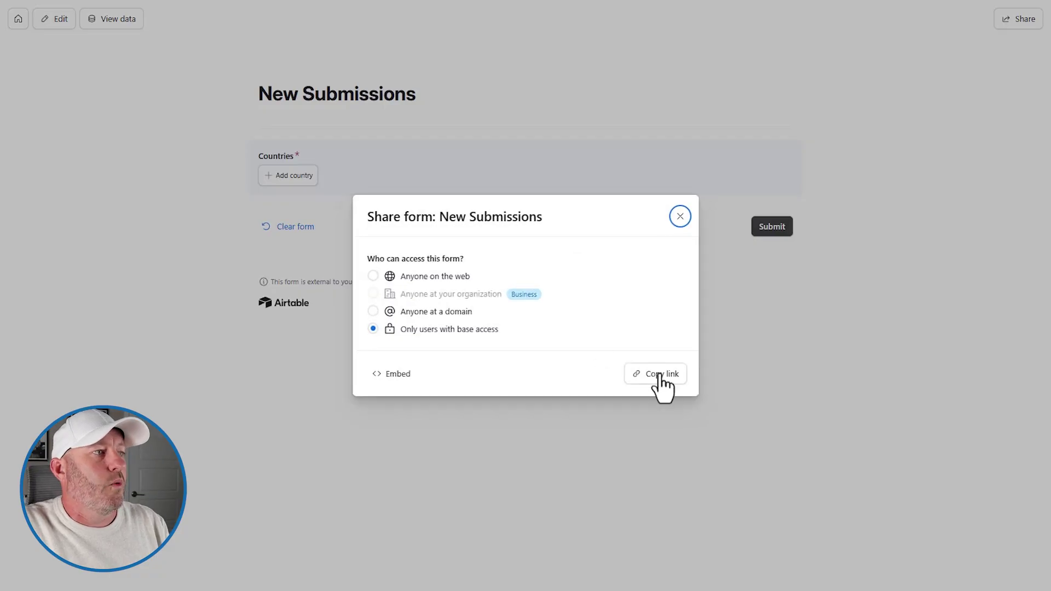
# Open the form's share link and choose France as the country.
pyautogui.click(658, 374)
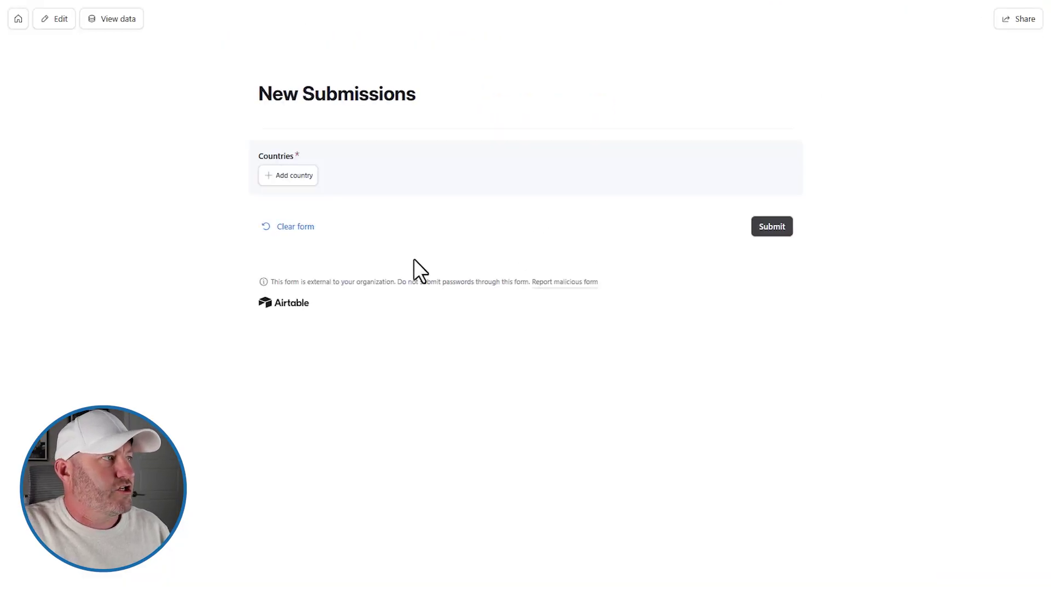
pyautogui.click(296, 185)
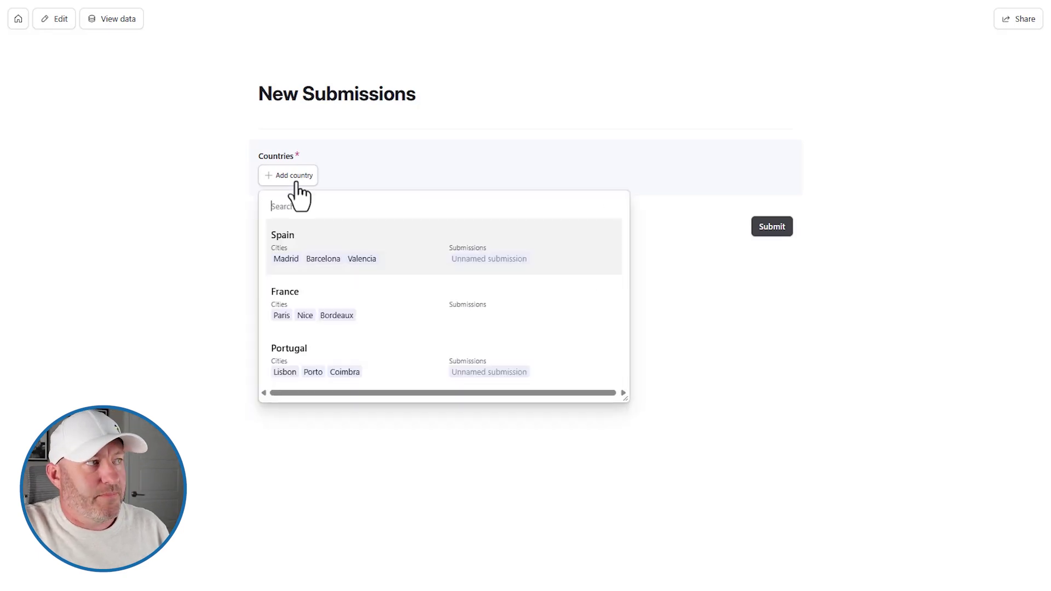
pyautogui.click(351, 309)
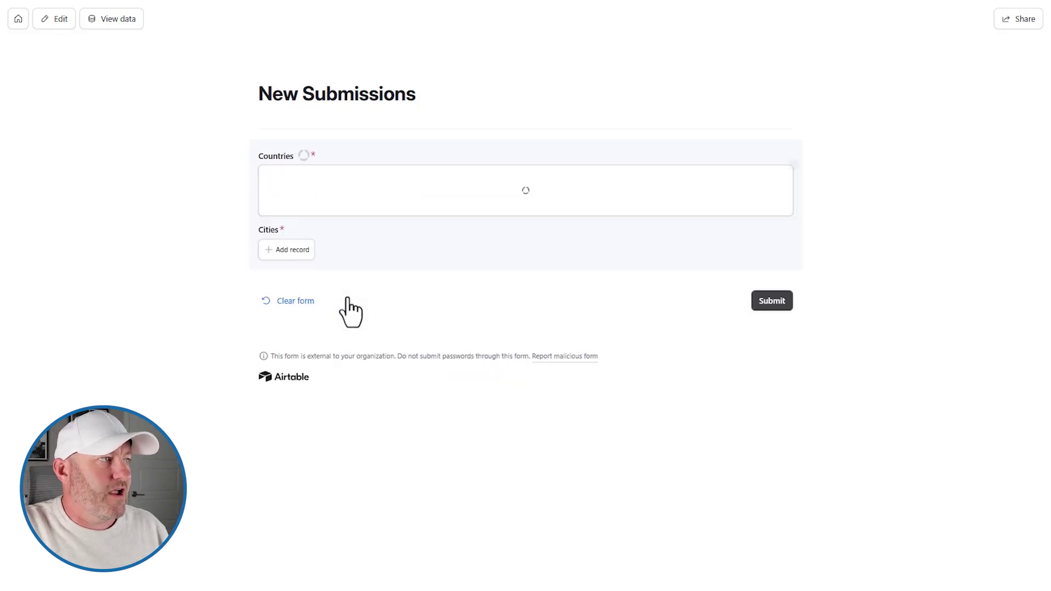
# Pick Paris from the Cities list, now limited to French cities, and submit.
pyautogui.click(295, 249)
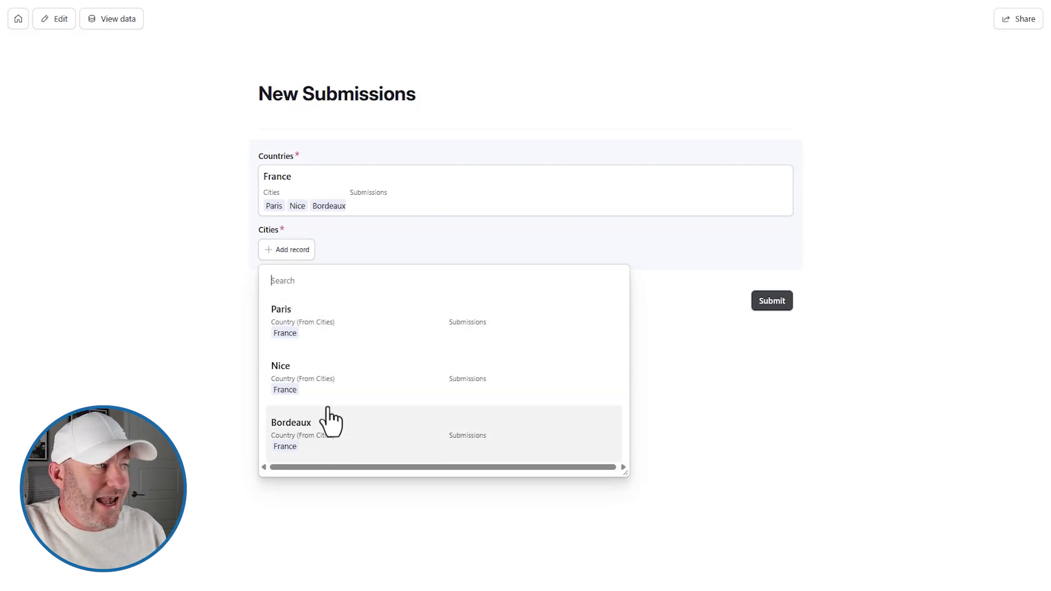
pyautogui.click(312, 329)
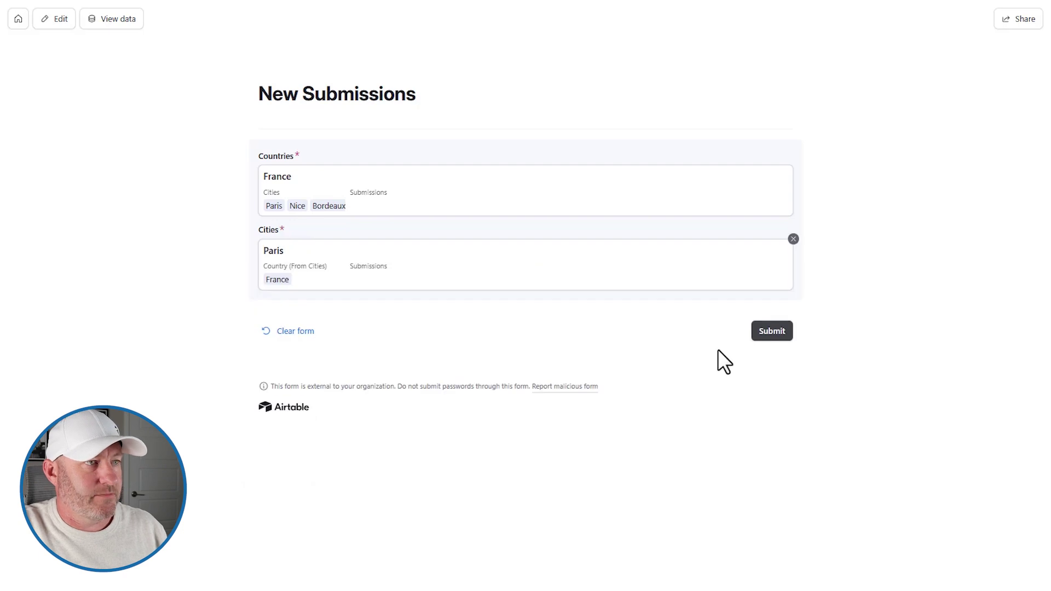
pyautogui.click(772, 330)
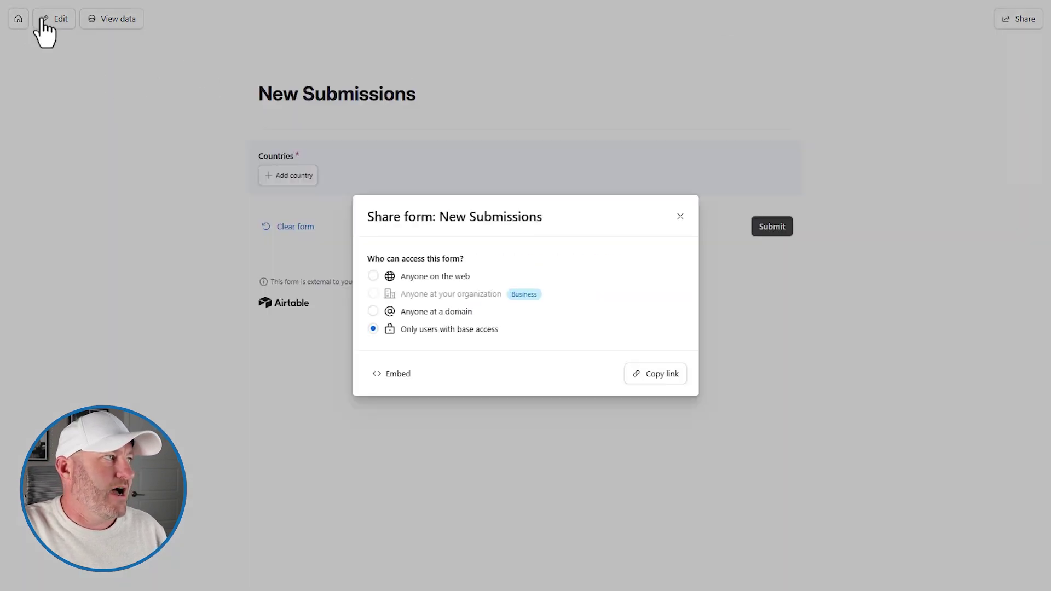
# Check the Submissions grid's new fourth record linking France and Paris.
pyautogui.press('Escape')
pyautogui.click(112, 18)
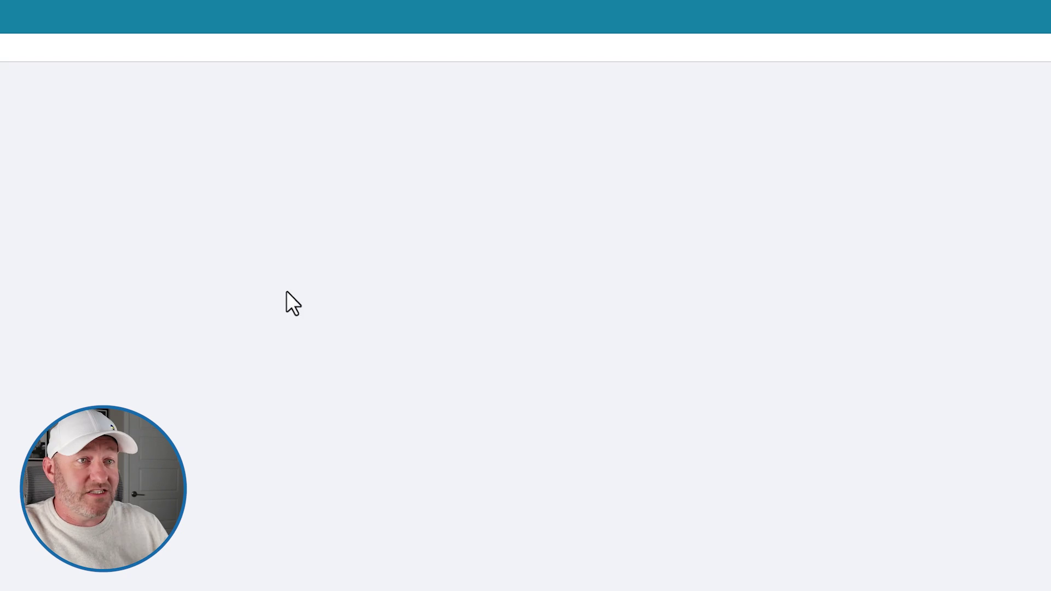
pyautogui.click(193, 172)
pyautogui.click(299, 175)
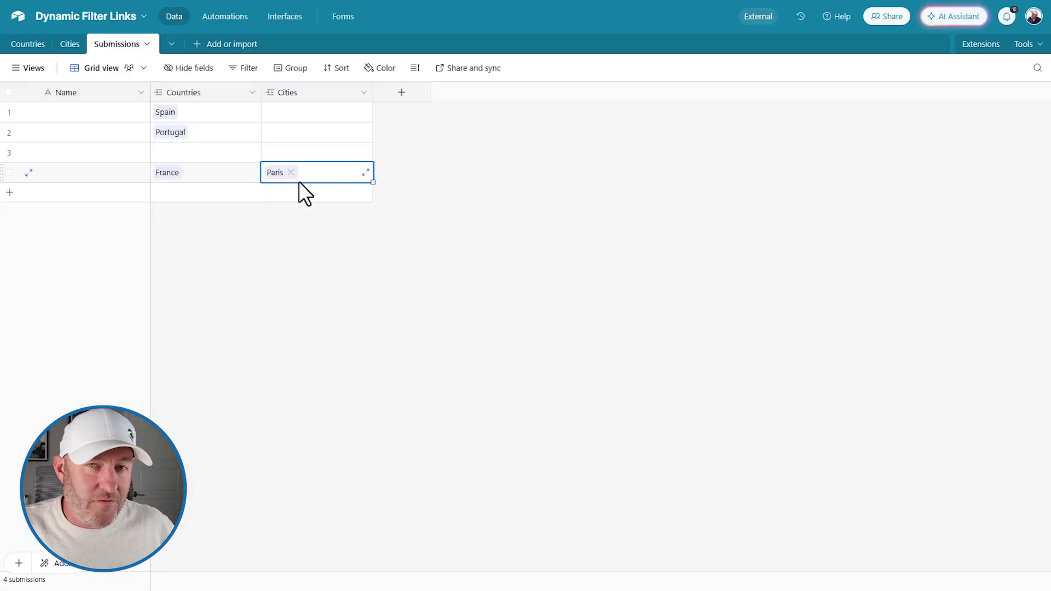